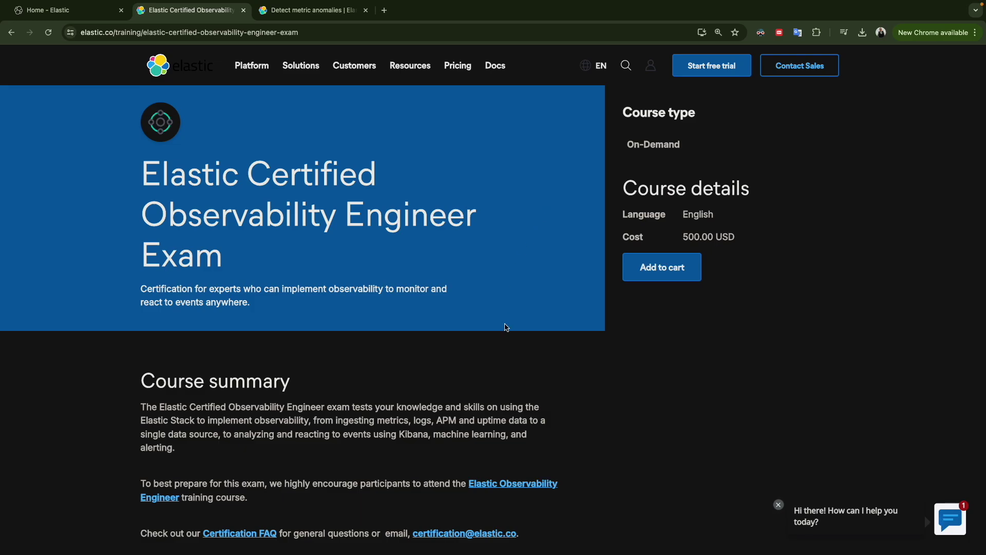
Review the exam's metrics objectives and the Detect metric anomalies guide's introduction covering memory usage and network traffic for hosts and Kubernetes pods.
scroll(505, 327, down, 10)
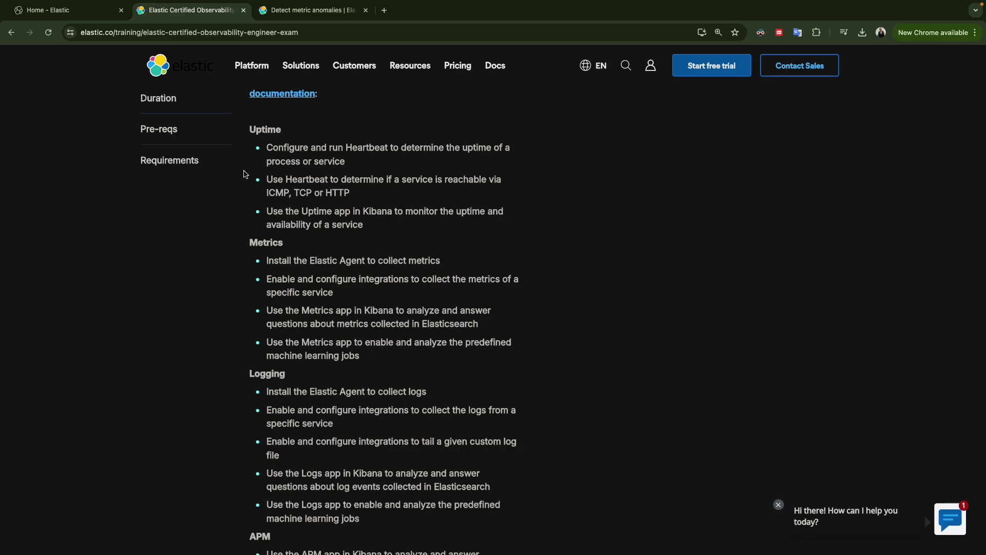
click(62, 10)
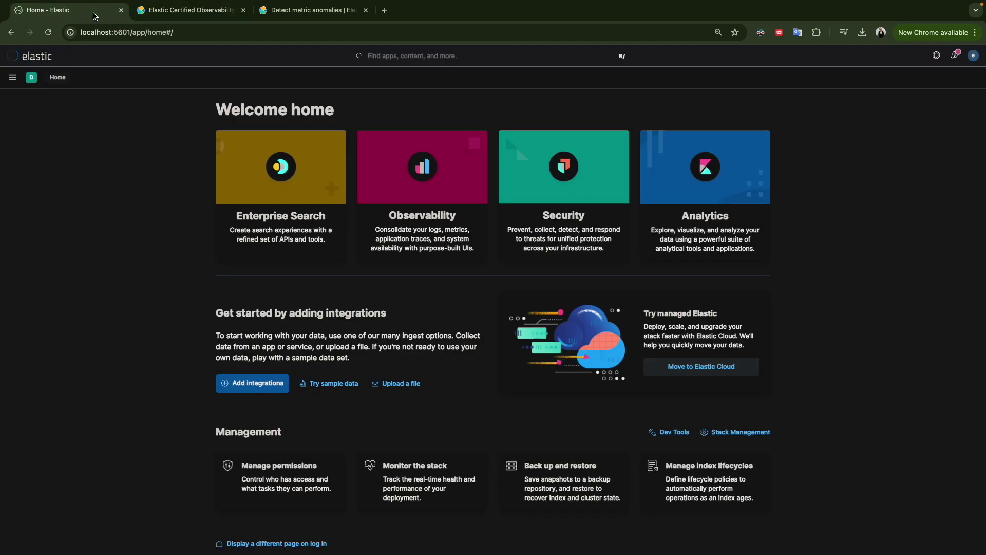
click(299, 14)
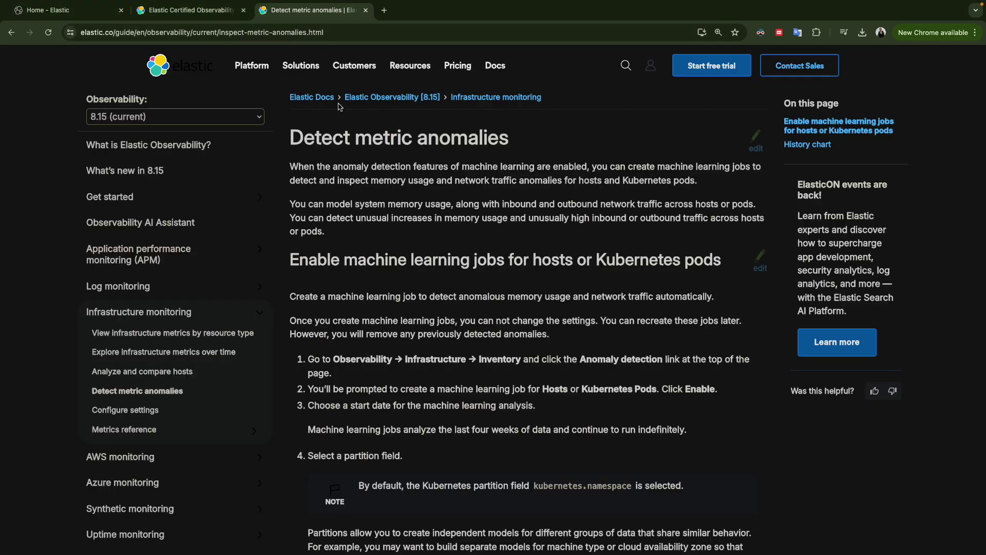
drag(286, 137, 509, 139)
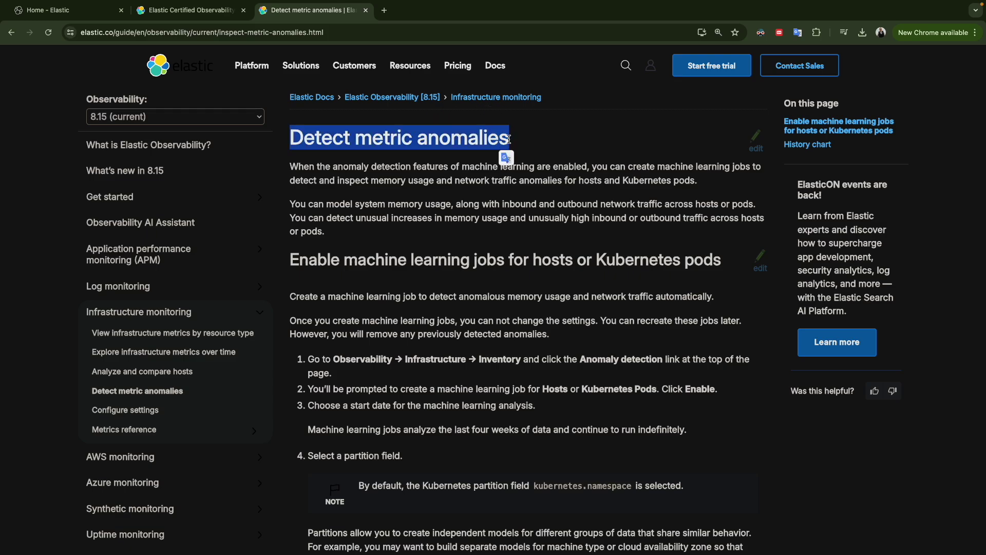
click(423, 145)
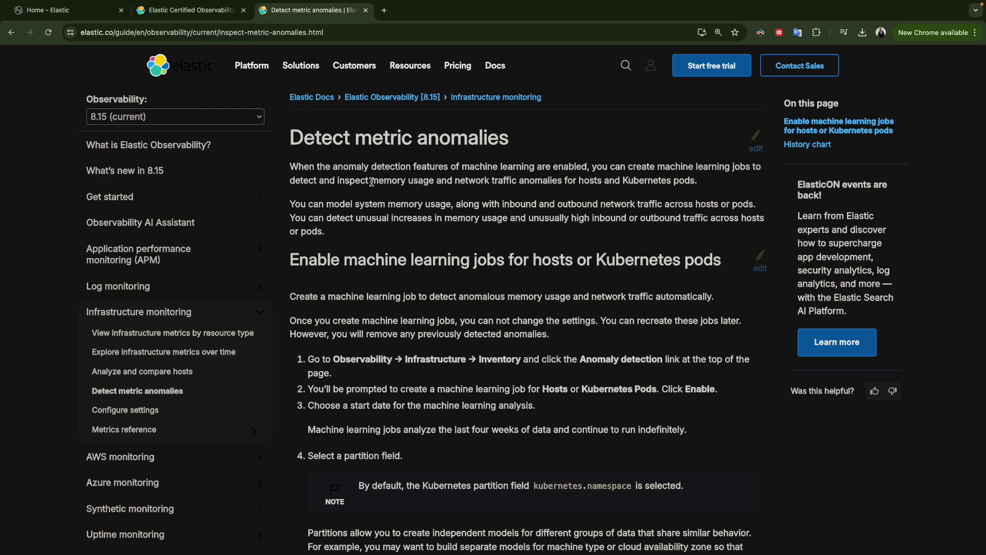
drag(372, 182, 429, 182)
drag(454, 181, 582, 182)
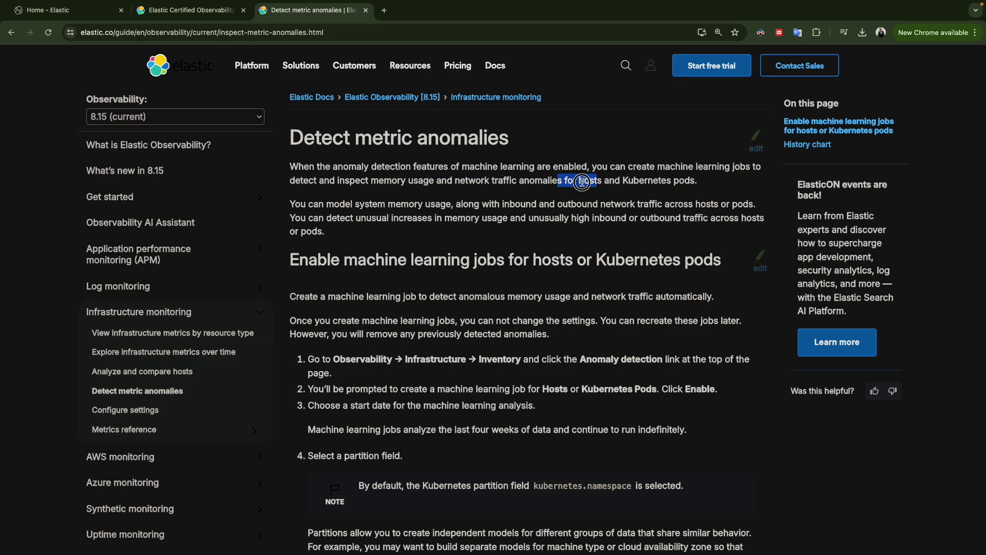
double_click(627, 182)
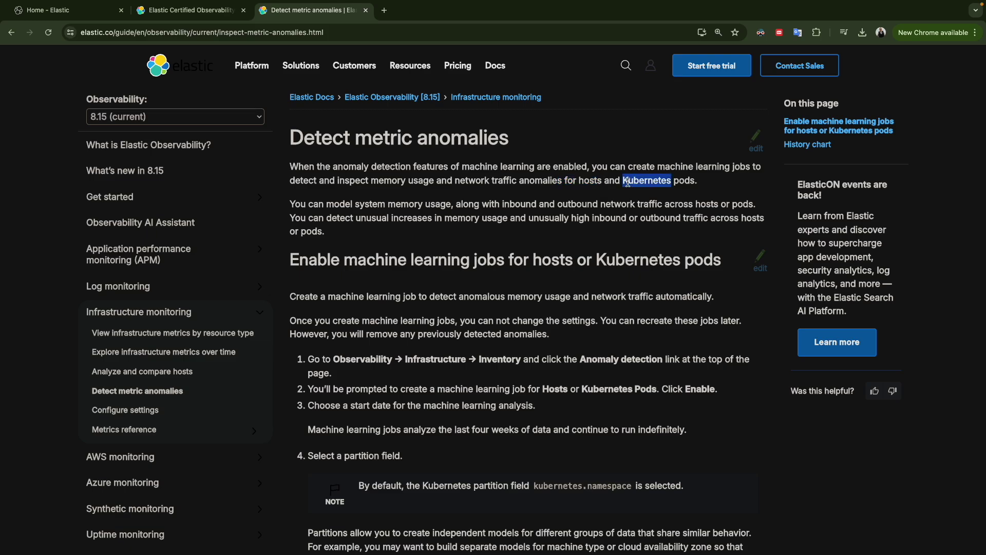
Open anomaly detection from the Infrastructure Inventory in Kibana's Observability area and read its access requirements.
click(102, 14)
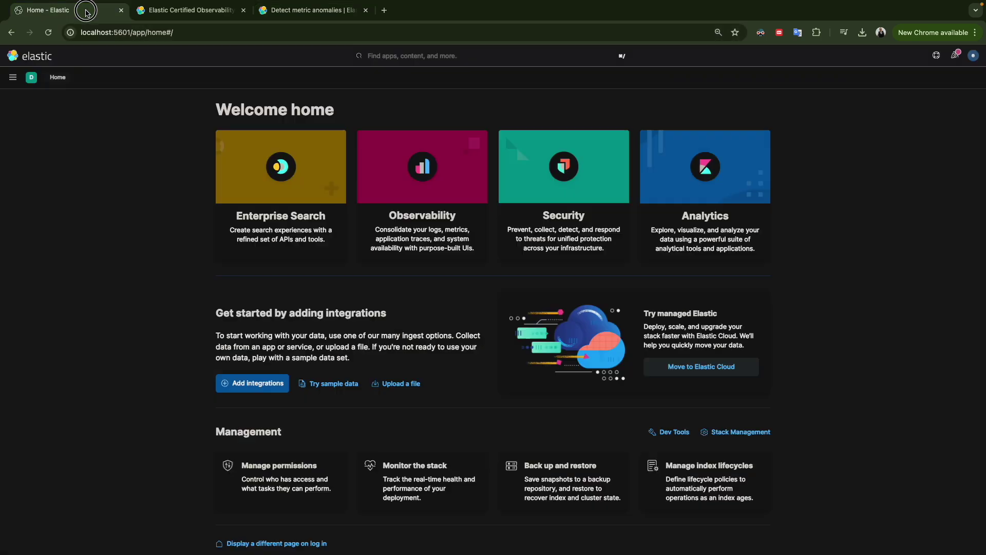
click(13, 77)
click(34, 297)
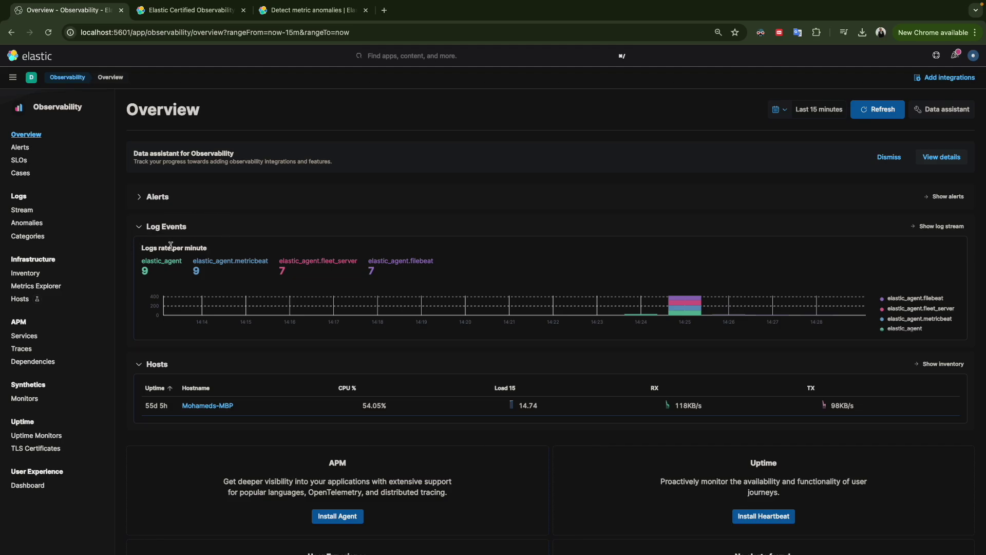
click(24, 272)
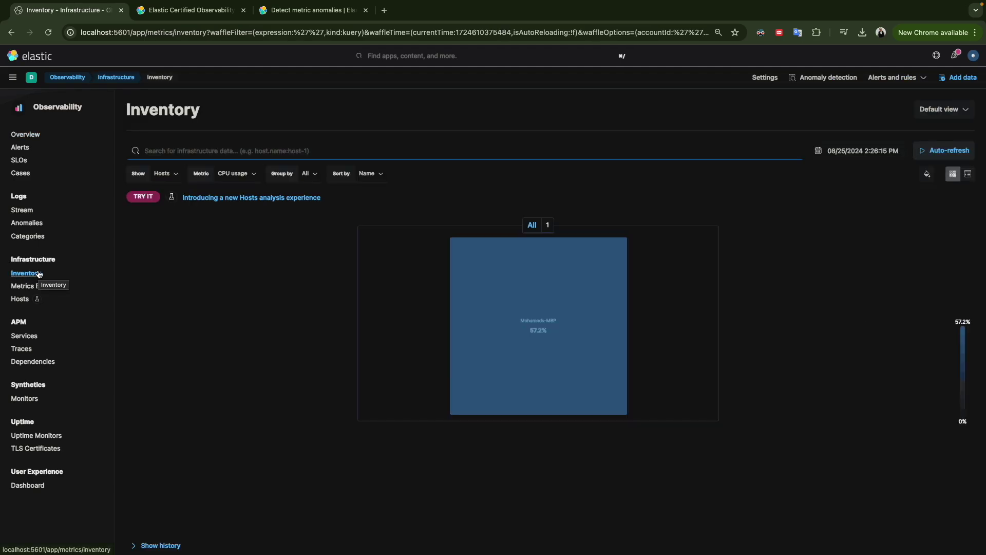
click(825, 81)
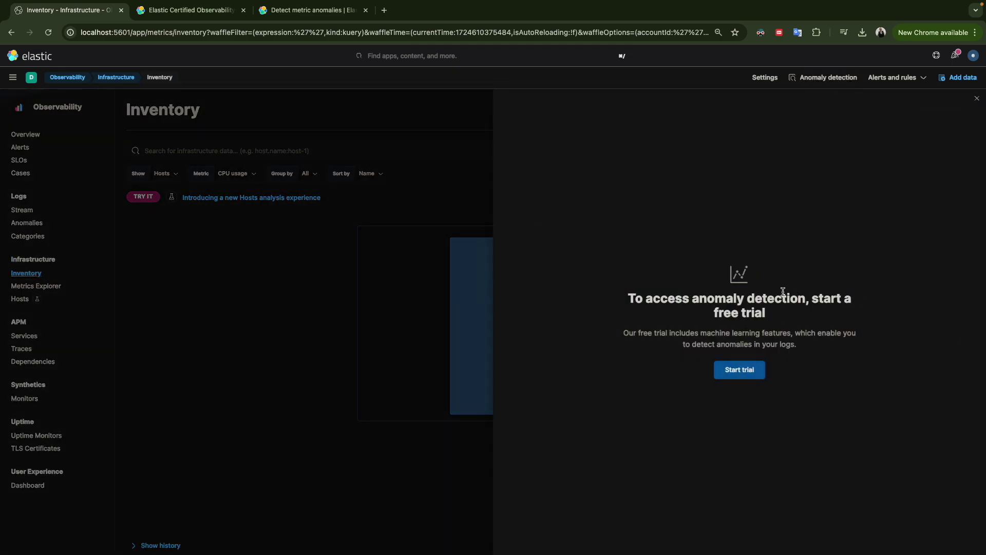
drag(627, 296, 799, 345)
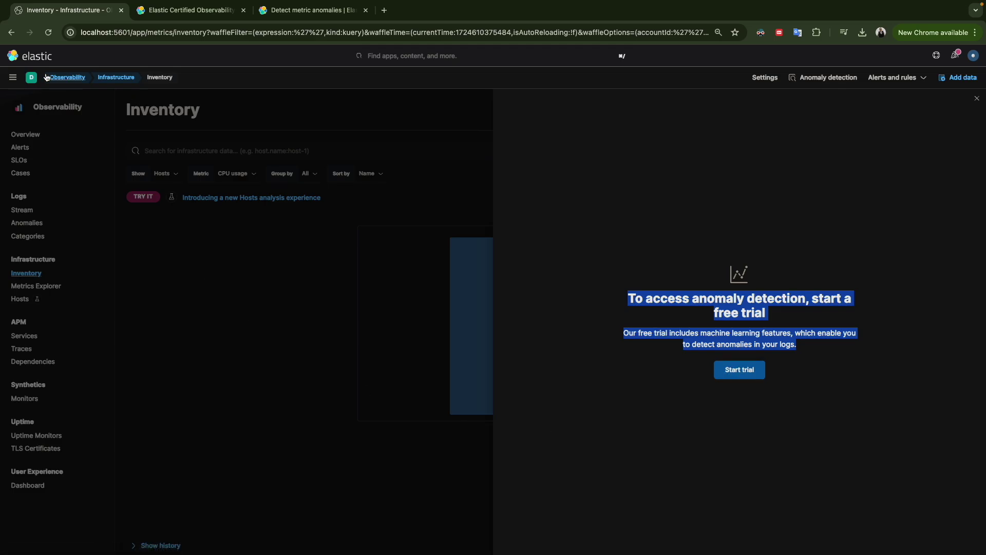
Start the free 30-day trial licence from License Management in Stack Management.
click(741, 370)
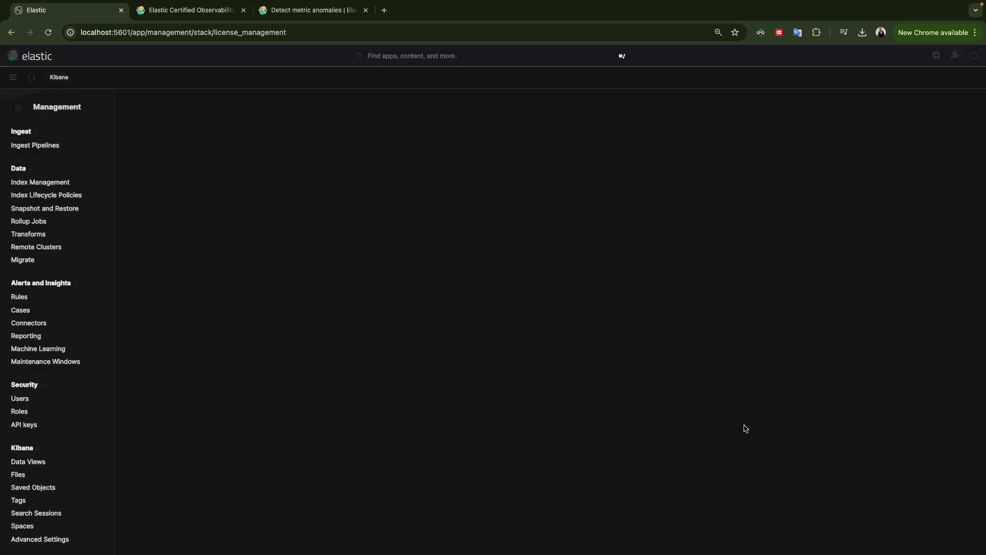
click(13, 77)
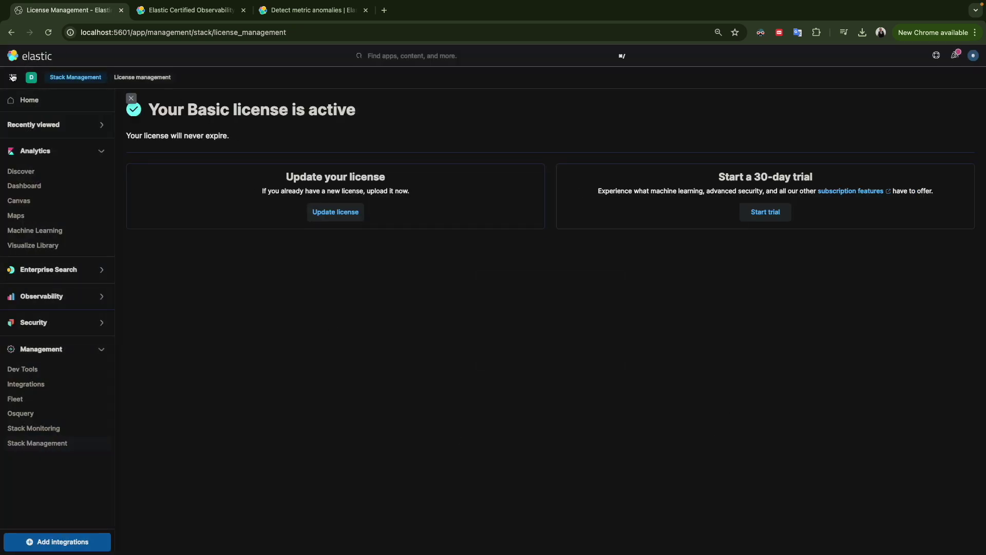
click(35, 442)
scroll(34, 443, down, 2)
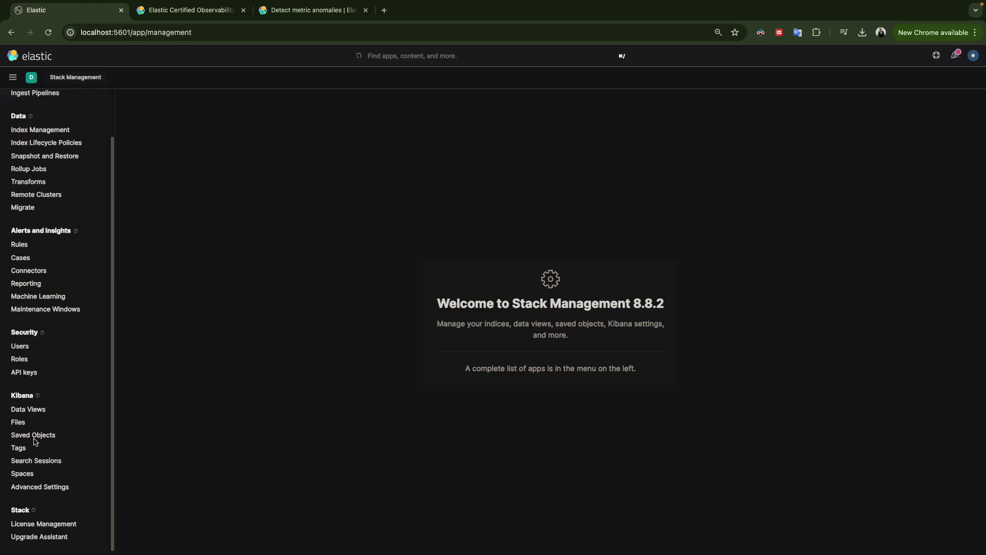
click(21, 522)
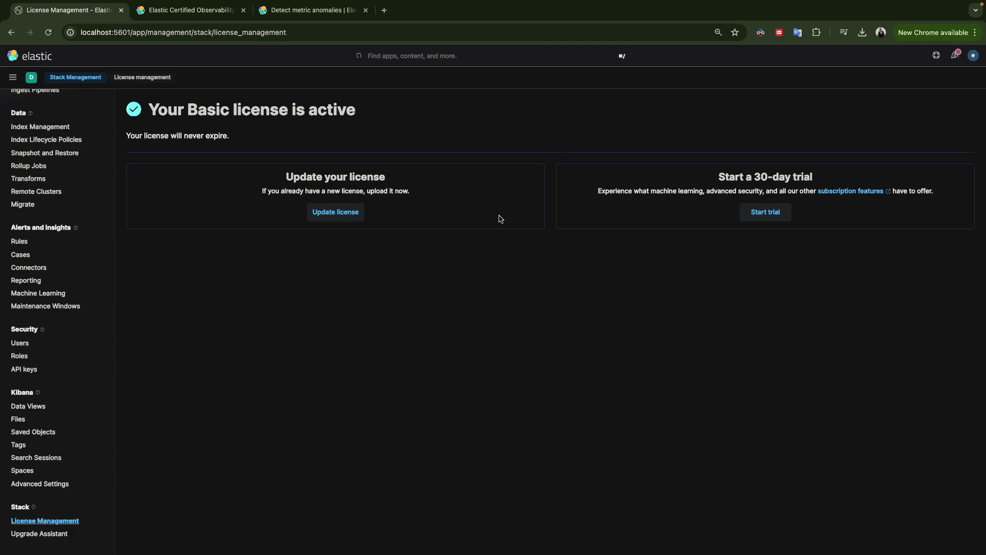
click(767, 214)
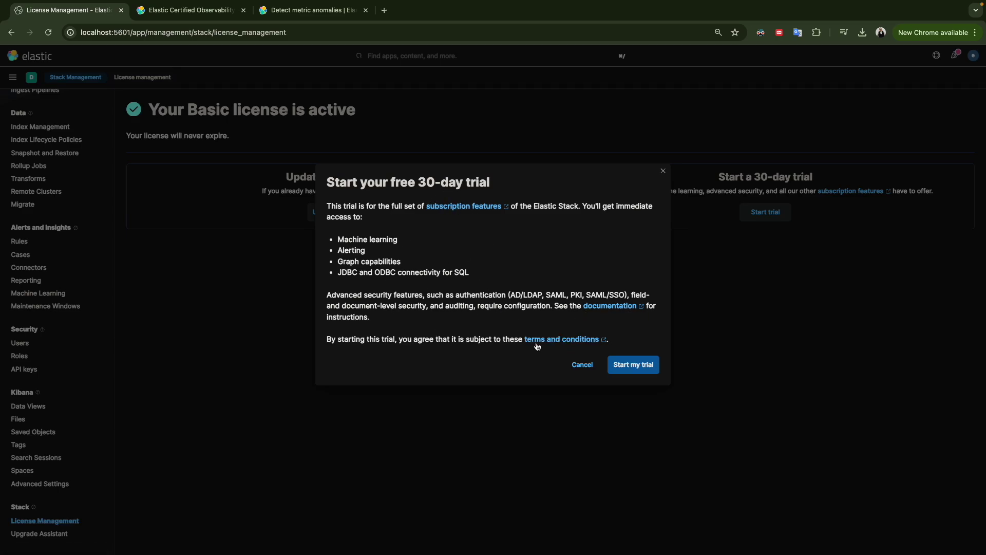
click(637, 367)
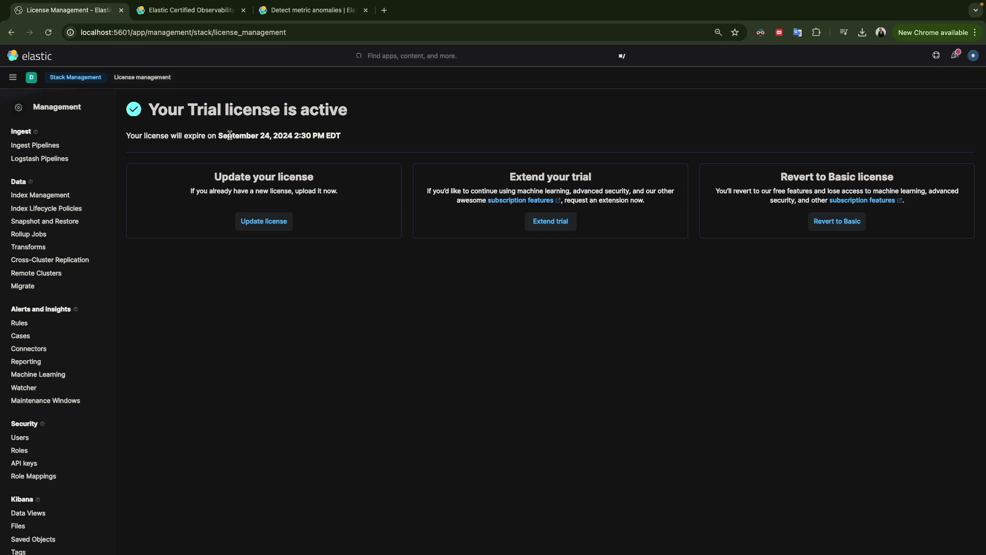
Return to anomaly detection in the Observability Infrastructure Inventory and check both its anomalies list and its available jobs.
click(13, 77)
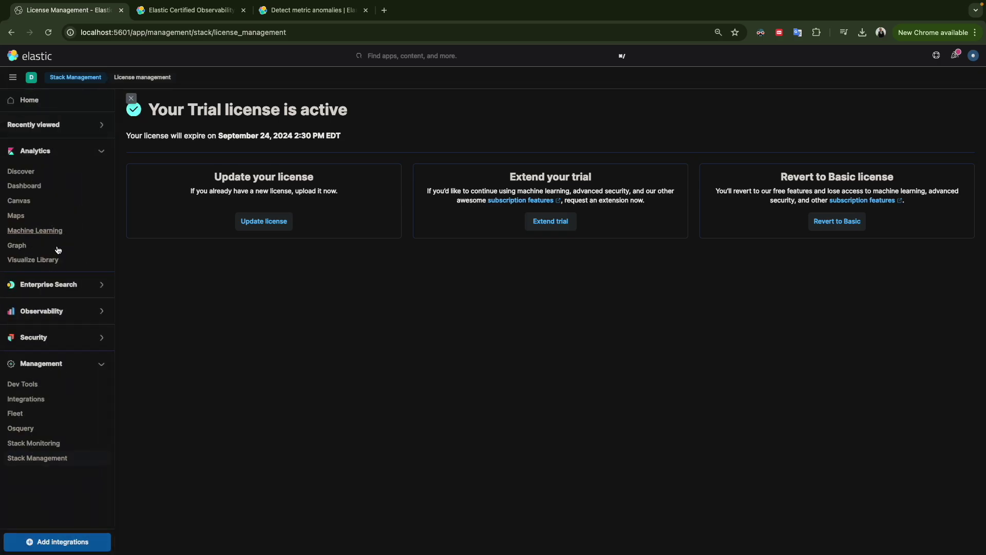
click(30, 312)
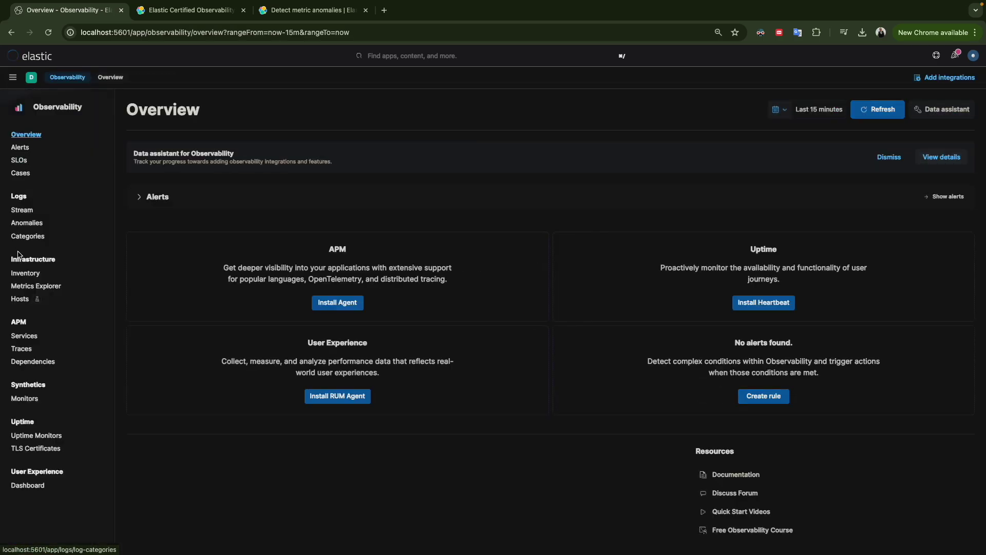
click(23, 274)
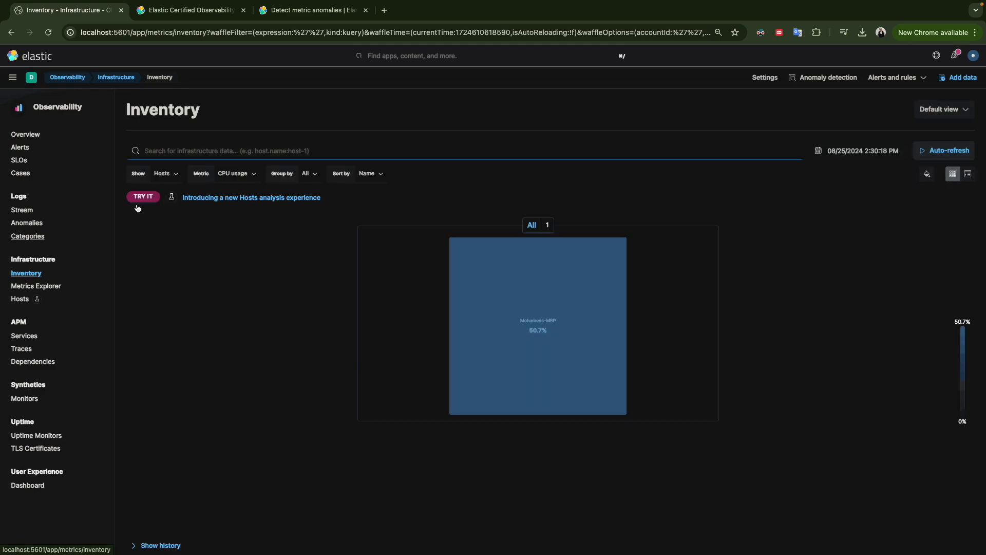
click(812, 77)
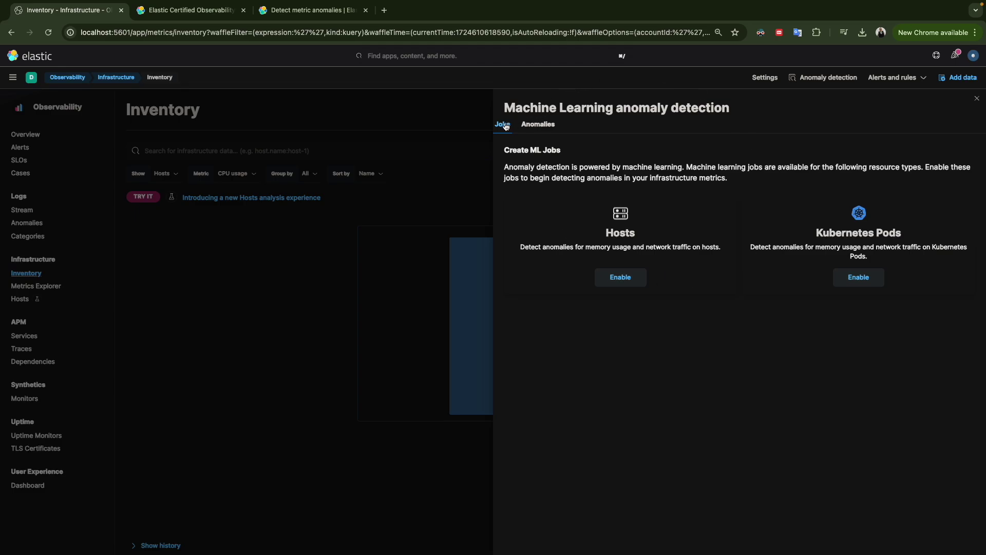
click(525, 128)
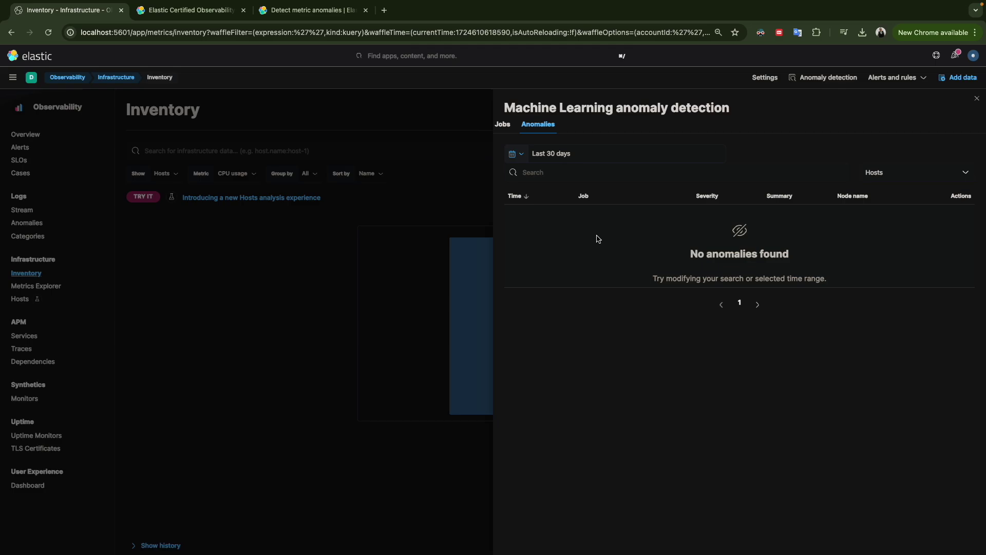
click(502, 127)
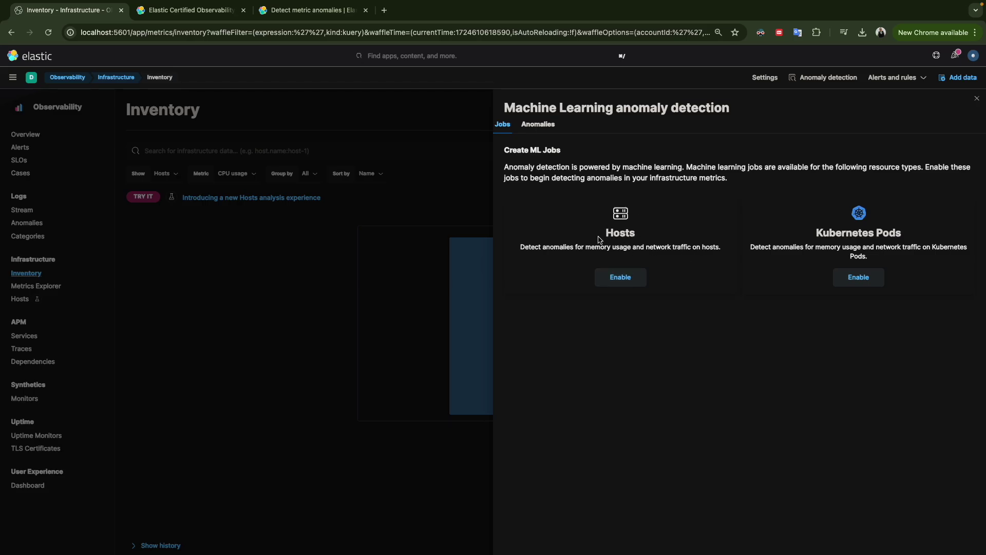
Enable the machine learning jobs for Hosts with start date 07/28/2024 02:30 PM, partition field Everything and no filter.
click(623, 272)
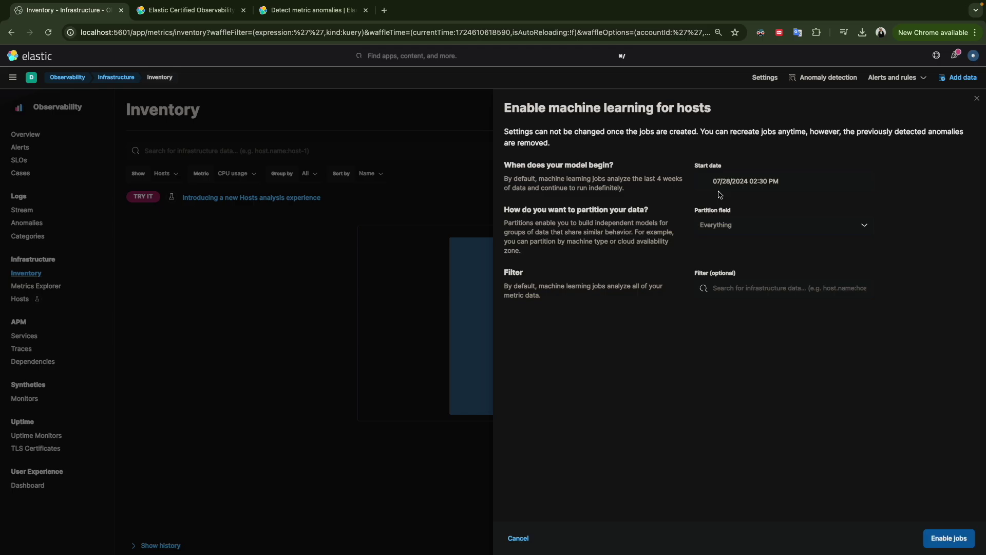
mouse_move(757, 2)
click(732, 226)
click(803, 183)
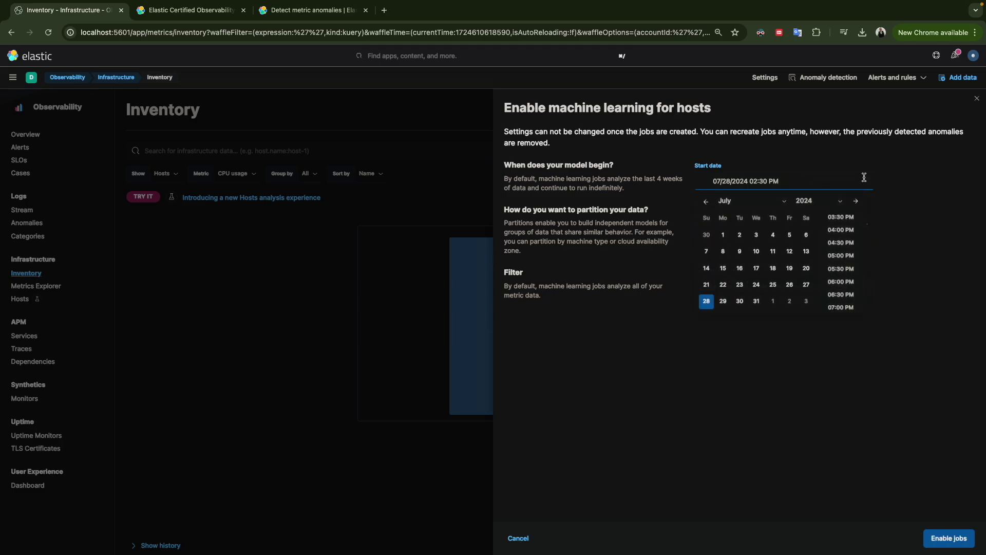
click(630, 388)
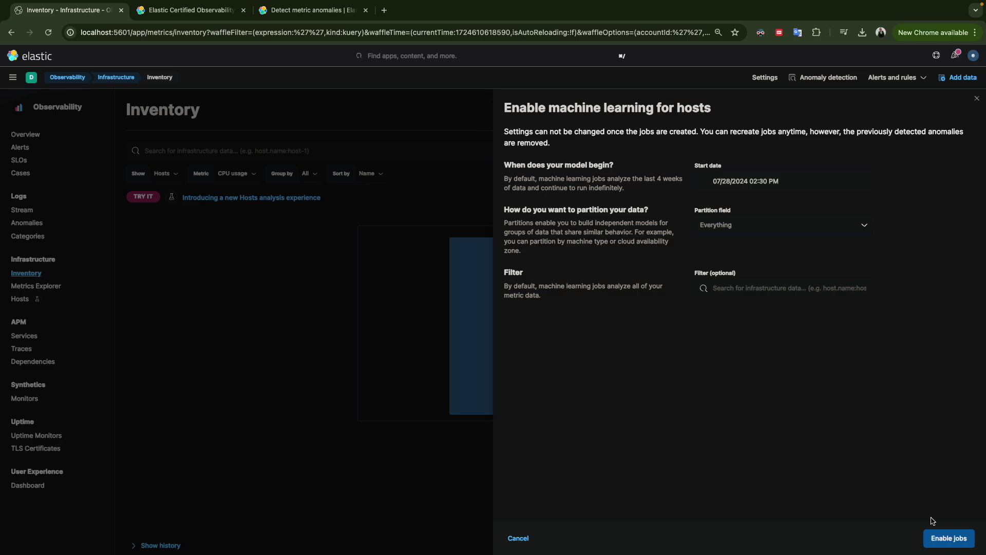
click(933, 537)
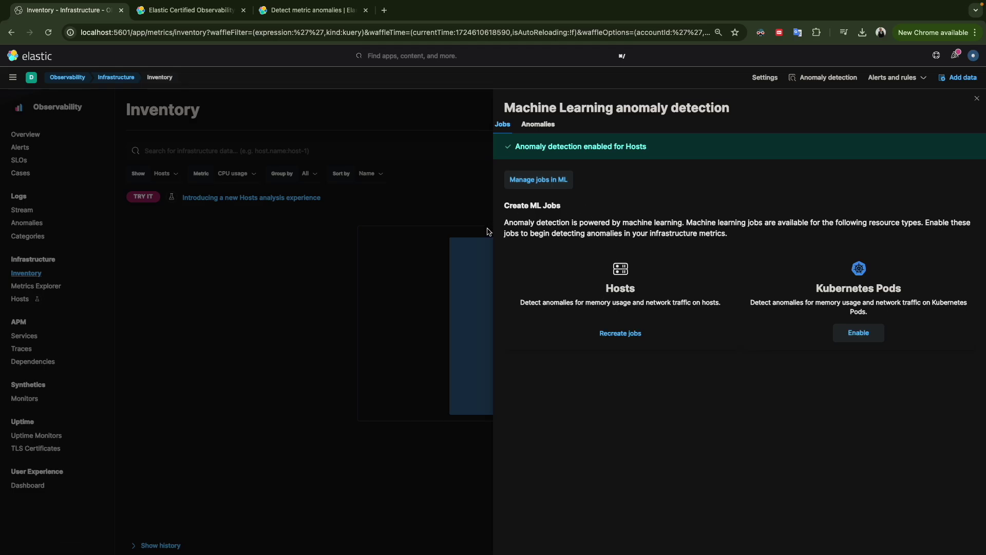
Open the anomaly detection jobs in Machine Learning and examine the hosts_memory_usage job's settings, configuration, counts and JSON.
click(527, 182)
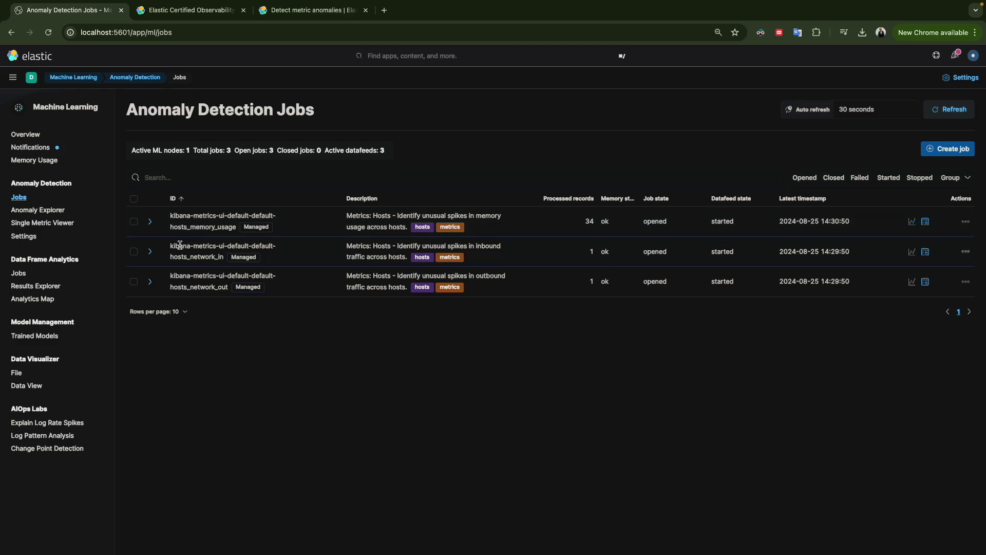
mouse_move(237, 229)
click(150, 222)
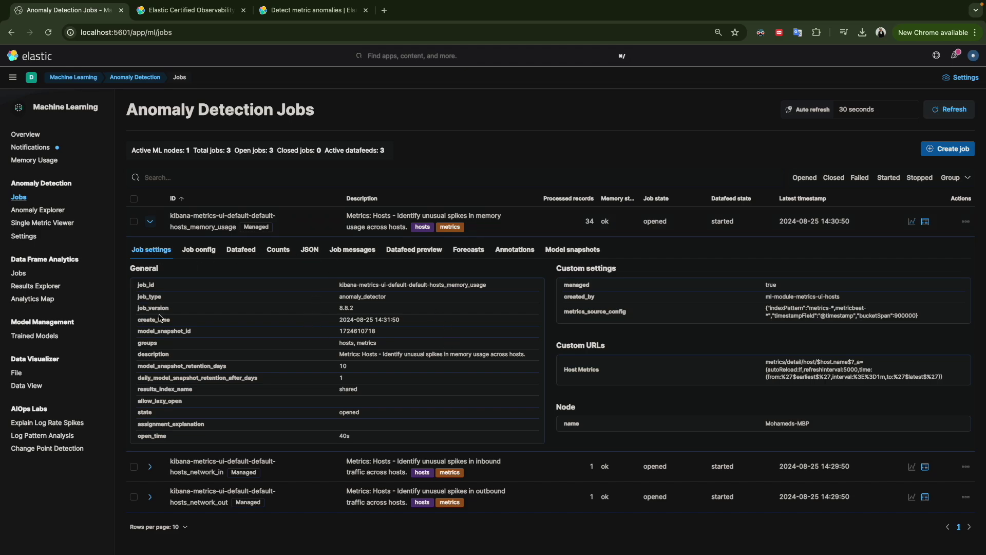
click(201, 249)
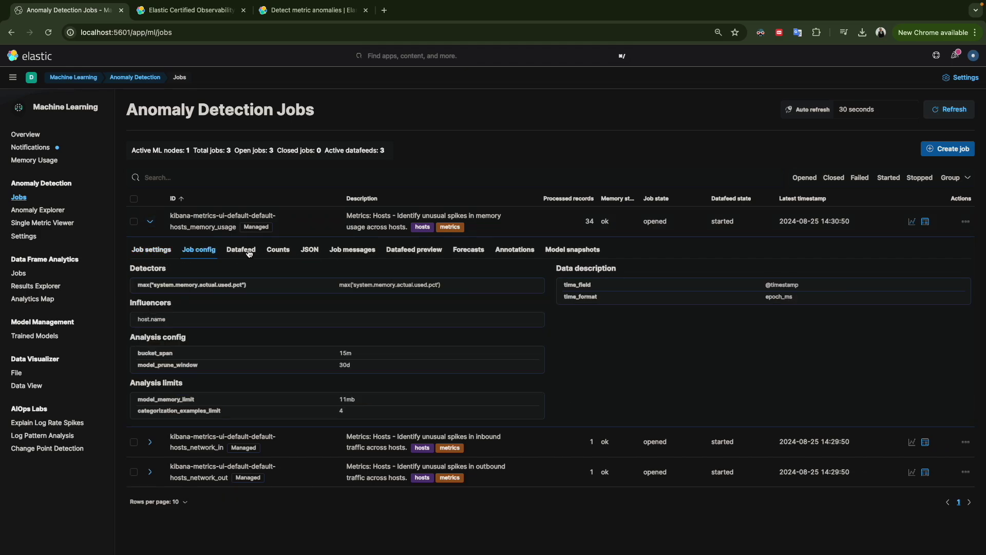
click(277, 250)
click(307, 252)
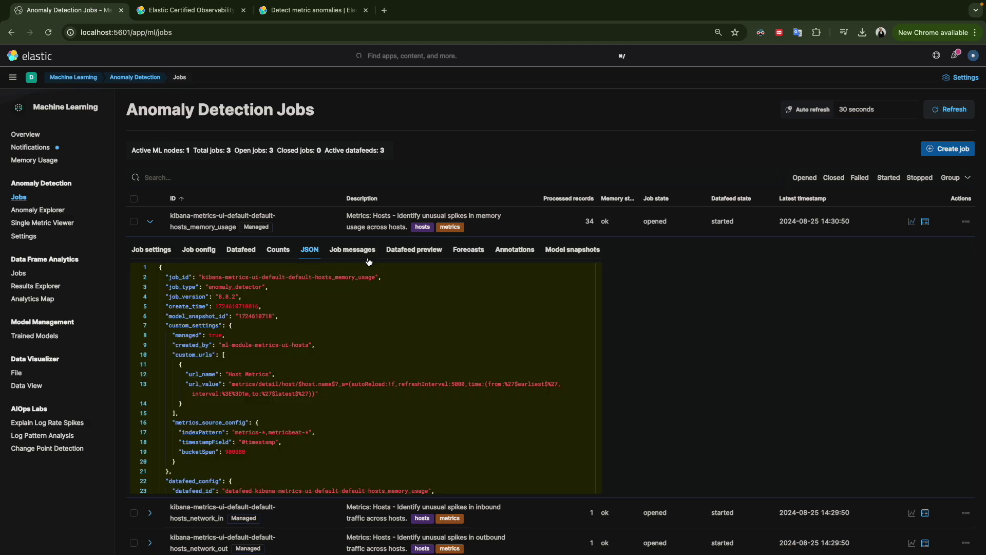
click(157, 253)
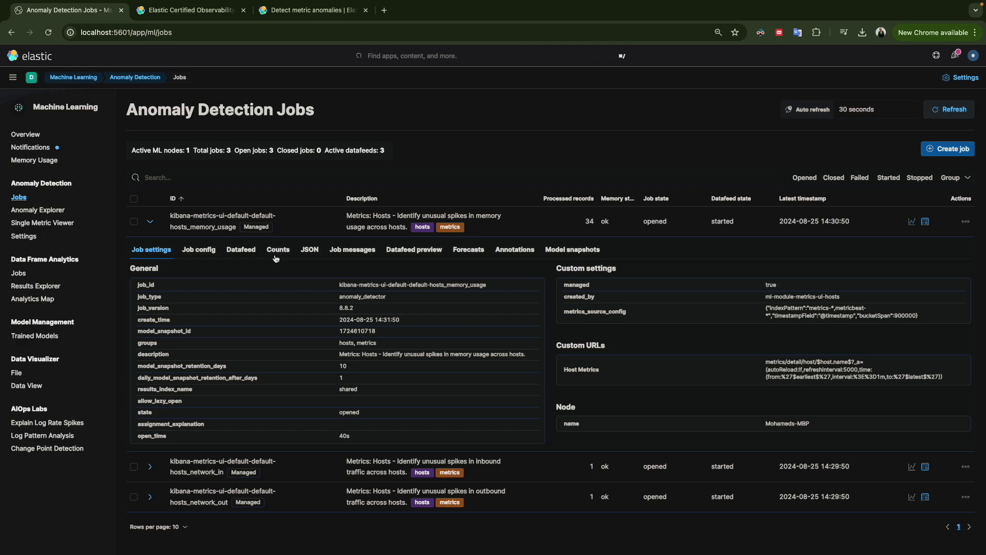
click(150, 226)
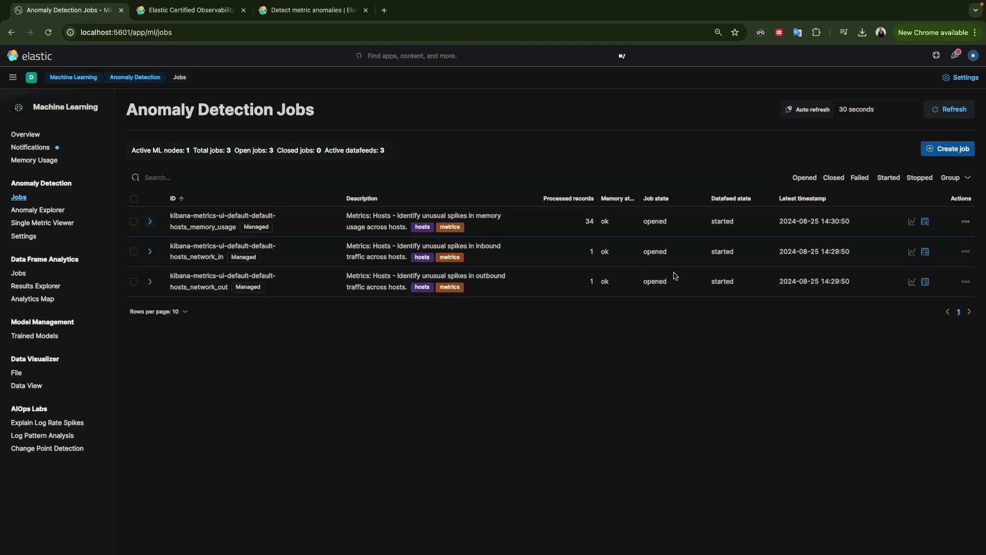
Open the hosts_memory_usage job's results in the Single Metric Viewer.
click(910, 226)
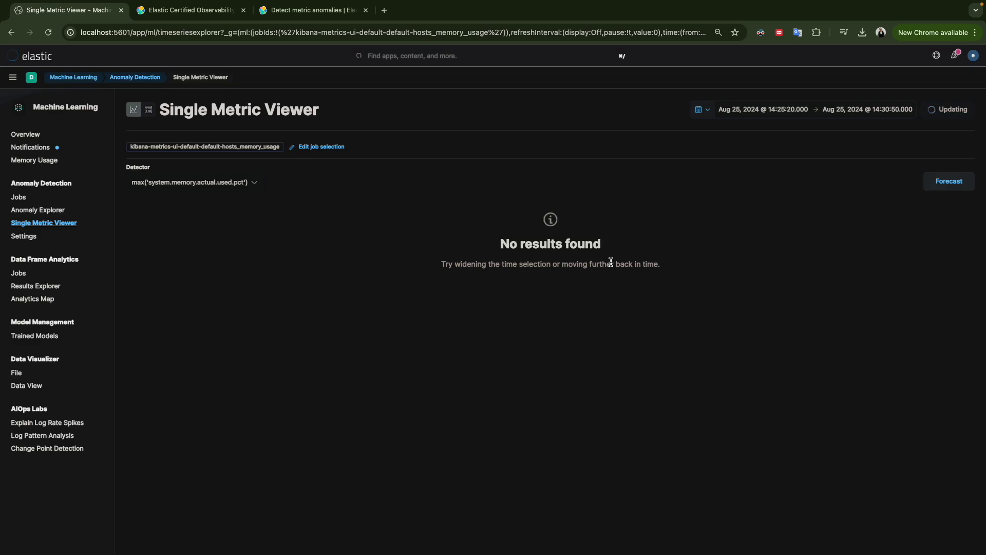
Return to the anomaly detection jobs list and open the hosts_memory_usage job's results in the Anomaly Explorer.
scroll(459, 281, left, 5)
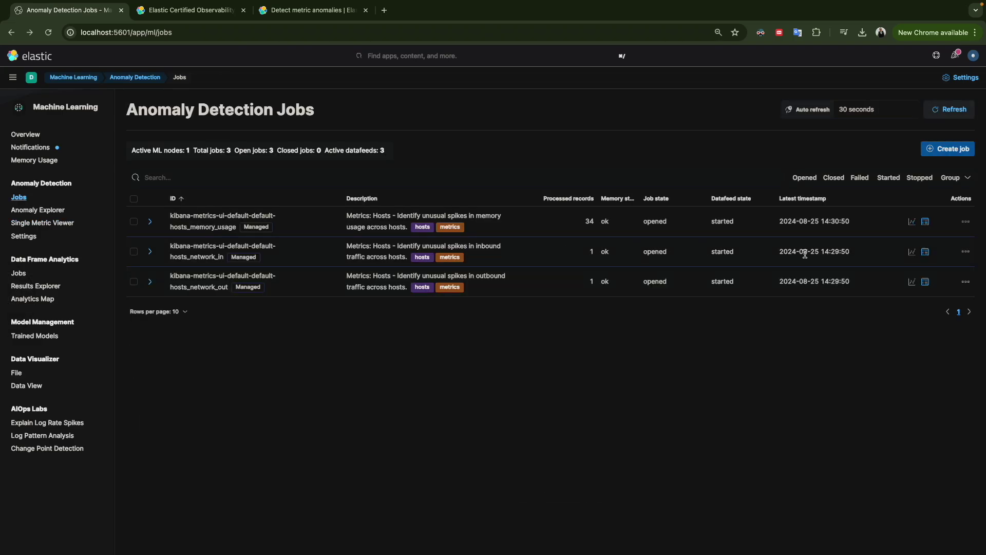
click(926, 227)
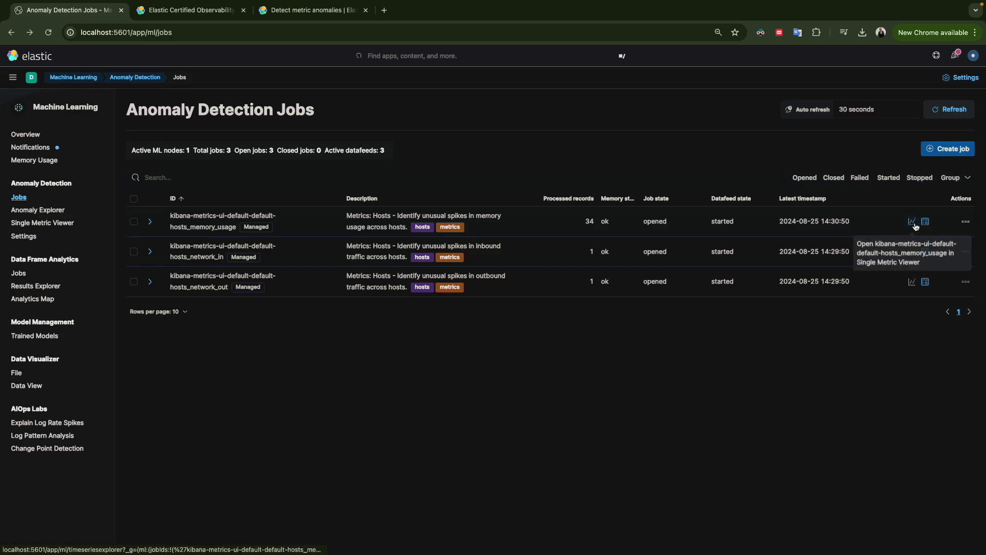
click(925, 222)
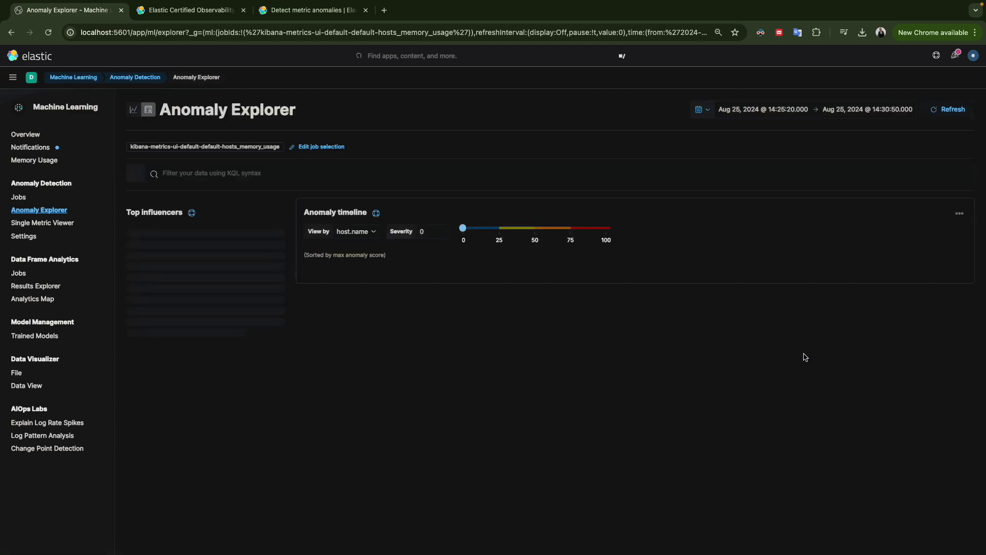
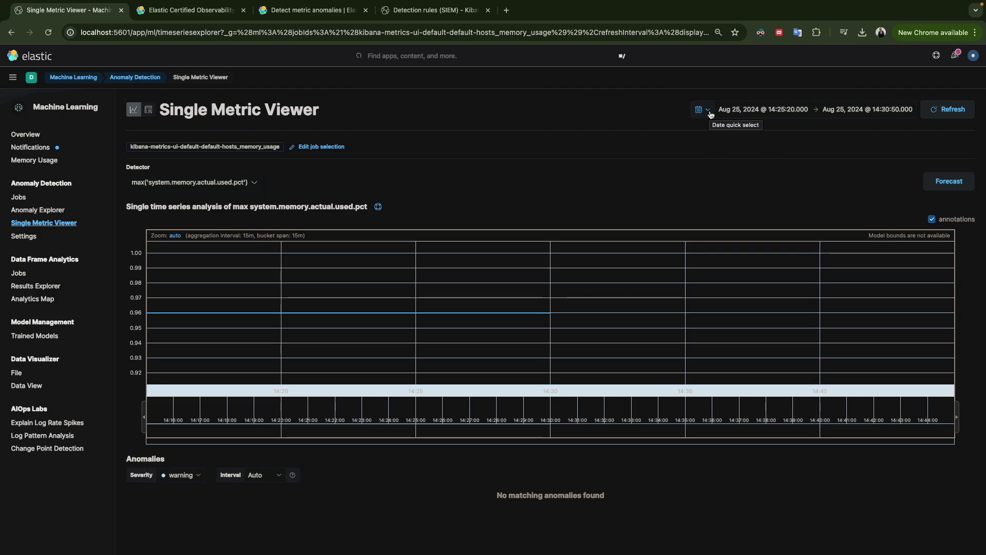
View the hosts_memory_usage series over the last 7 days and the last 24 hours, and dismiss a trial annotation on the chart.
click(711, 114)
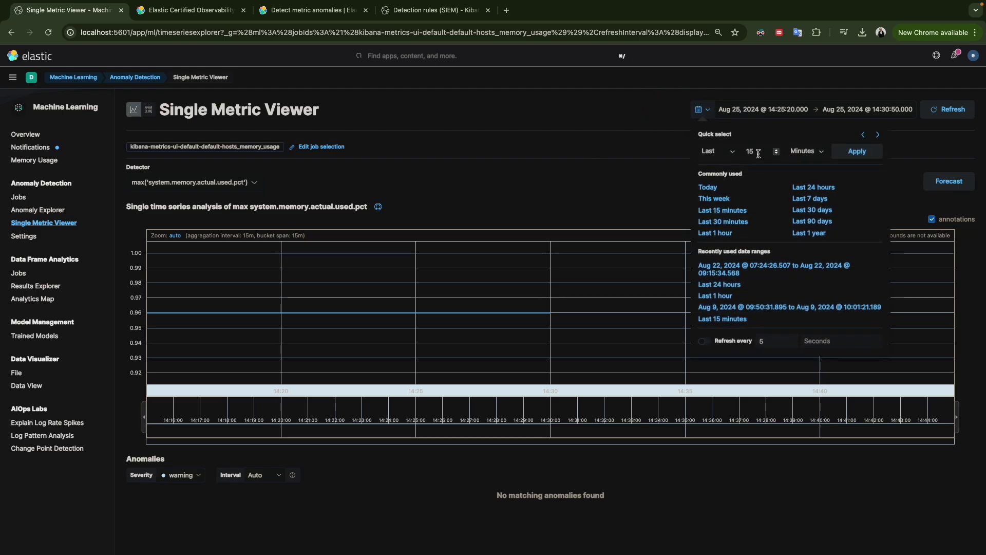
click(809, 199)
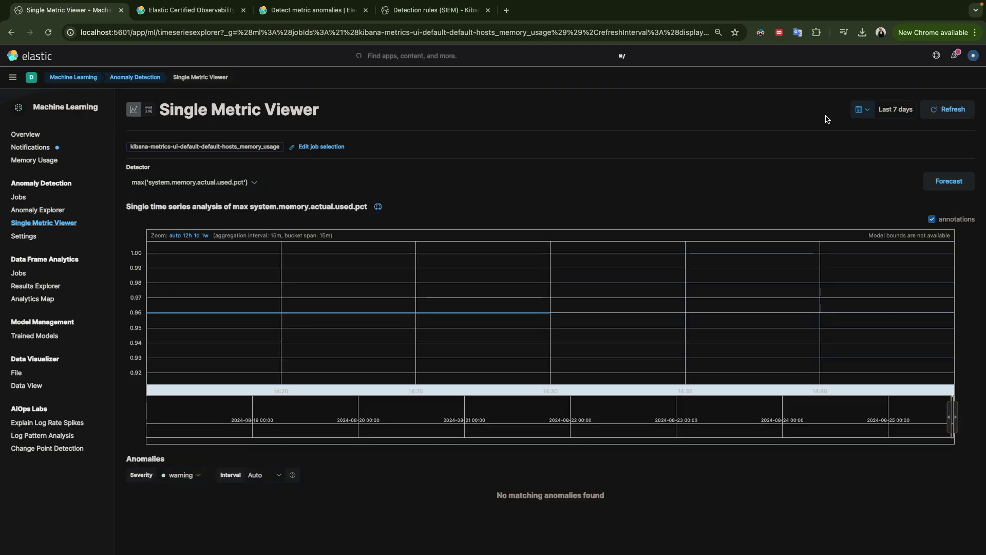
click(863, 112)
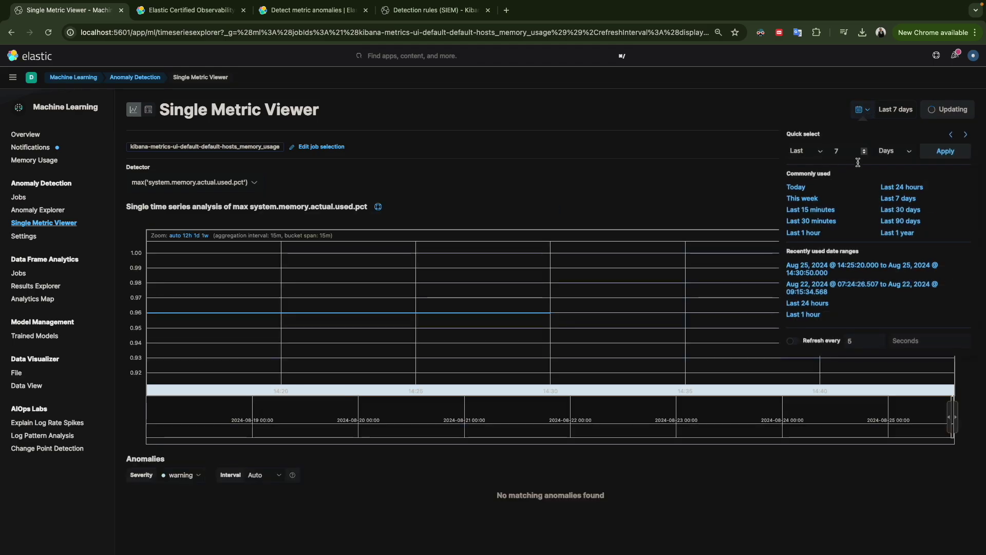
click(893, 189)
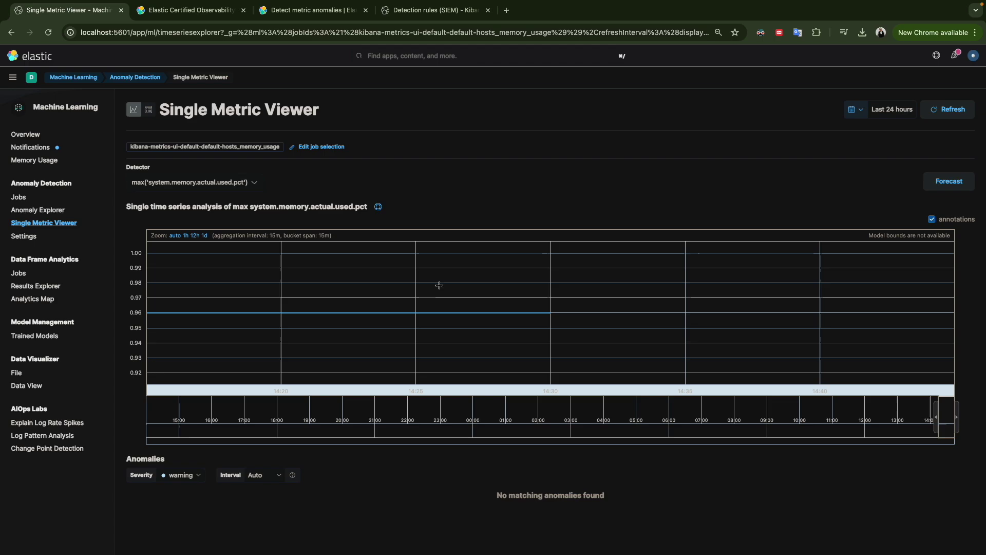
drag(362, 286, 423, 289)
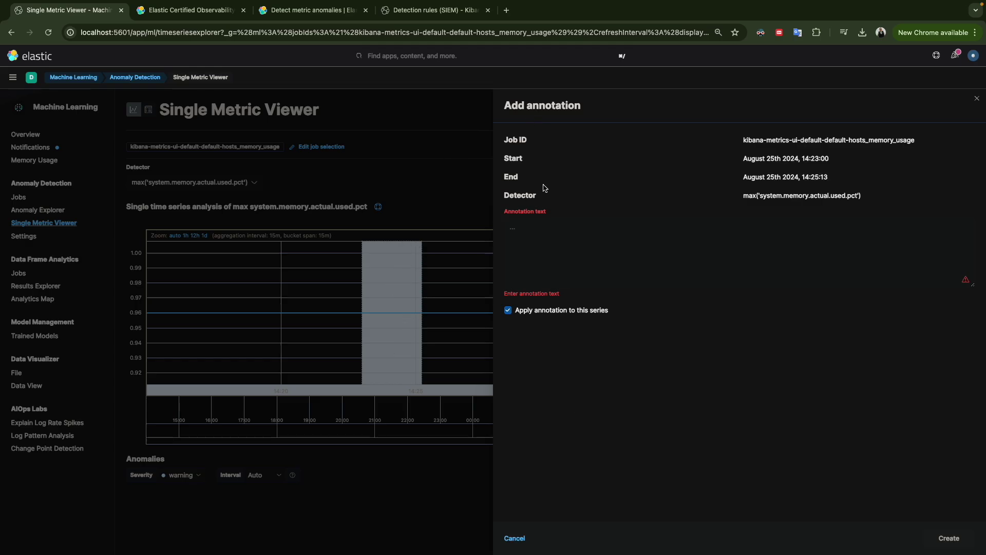
click(468, 146)
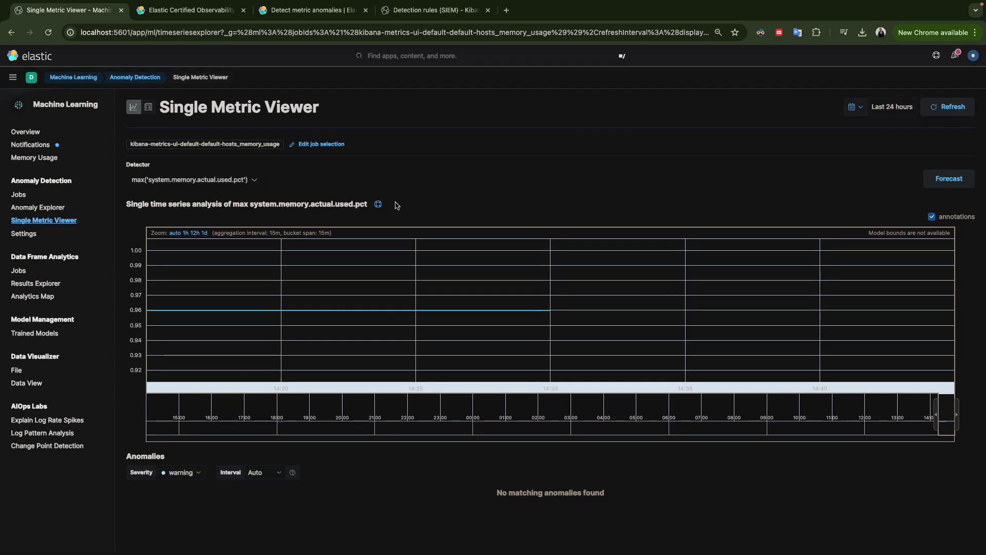
Return to the jobs list, examine the hosts_network_in job's settings, and open its results in the Anomaly Explorer.
click(140, 80)
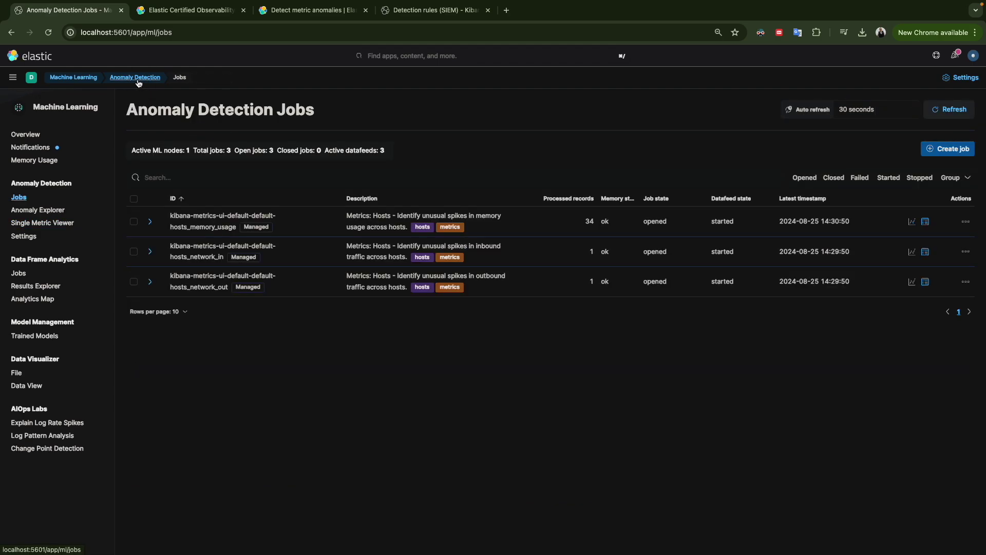
click(149, 252)
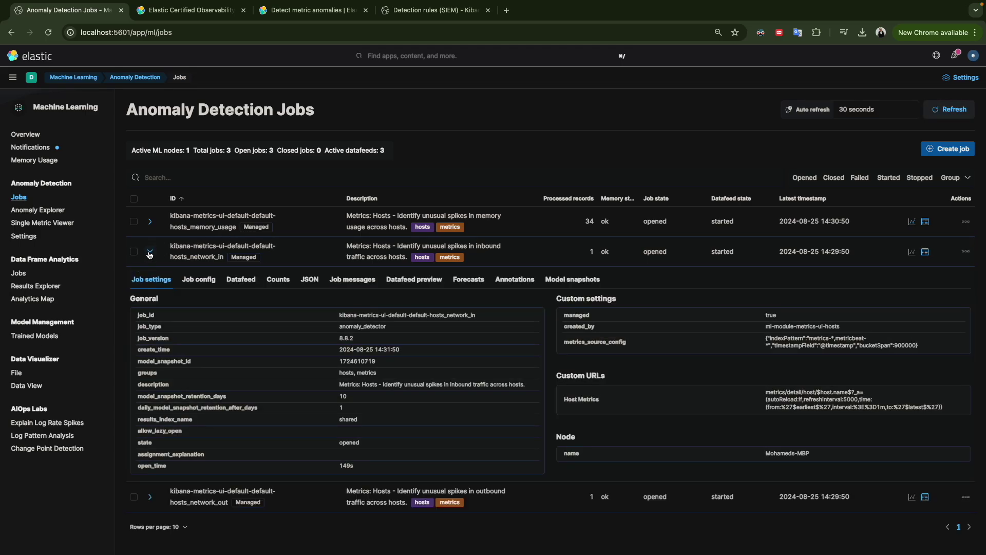
click(911, 252)
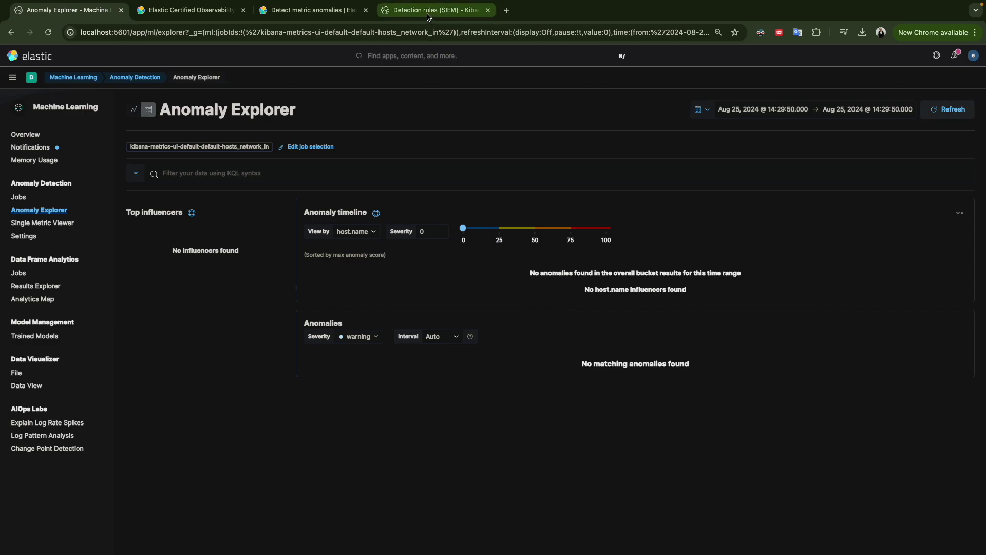
Examine the hosts_network_out job's settings in the jobs list and open its results in the Anomaly Explorer.
click(138, 78)
click(151, 282)
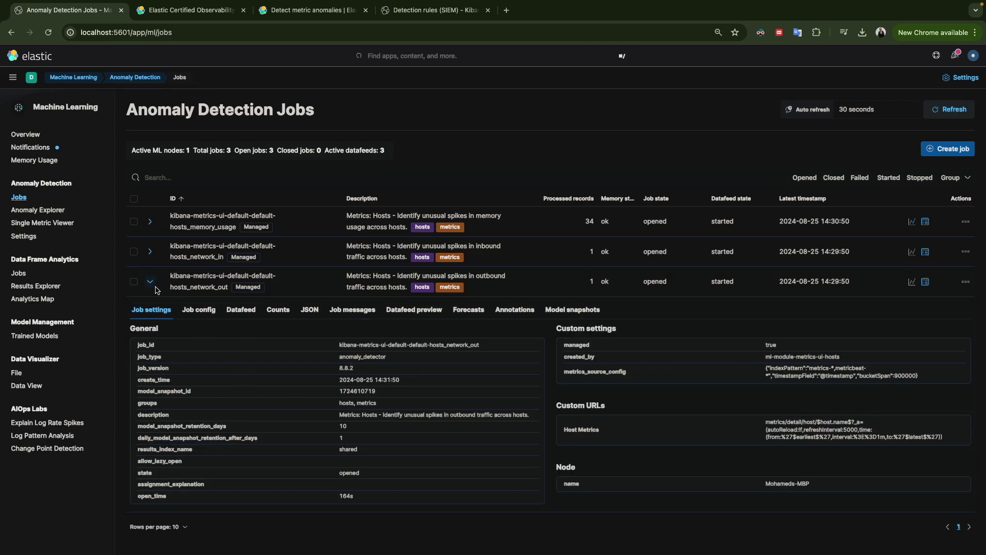
click(151, 282)
click(925, 282)
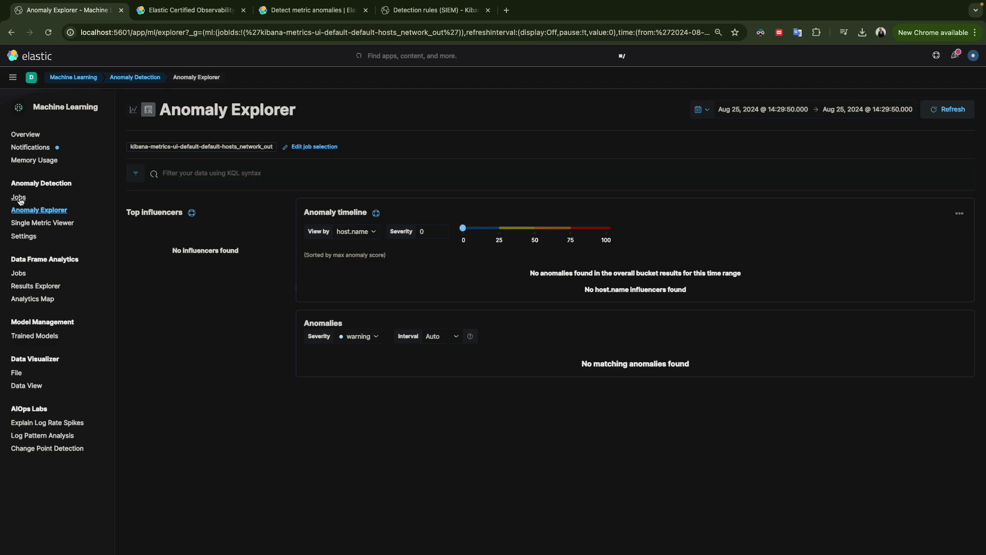
Check the anomalies and jobs under anomaly detection in the Observability Infrastructure Inventory, and go from there to managing the jobs in ML.
click(13, 78)
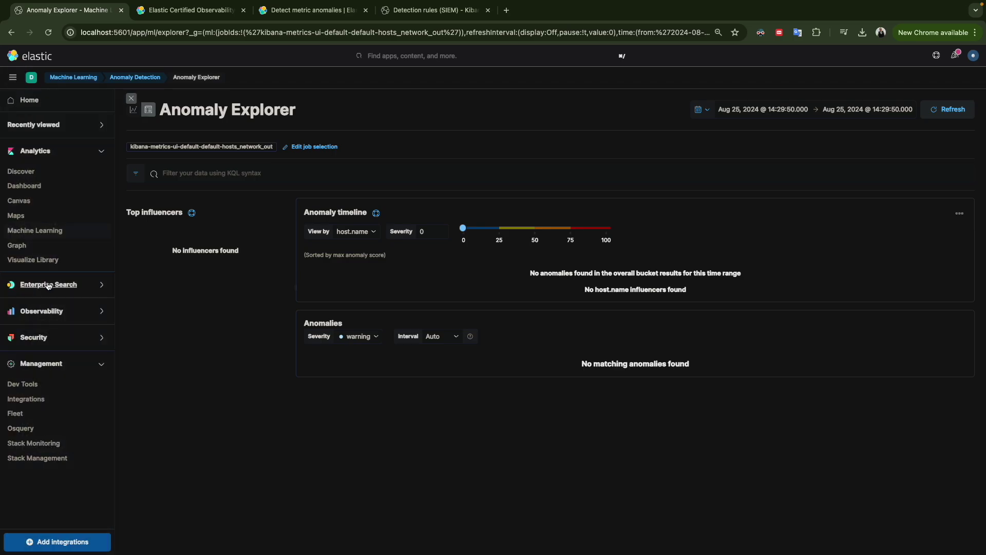
click(38, 312)
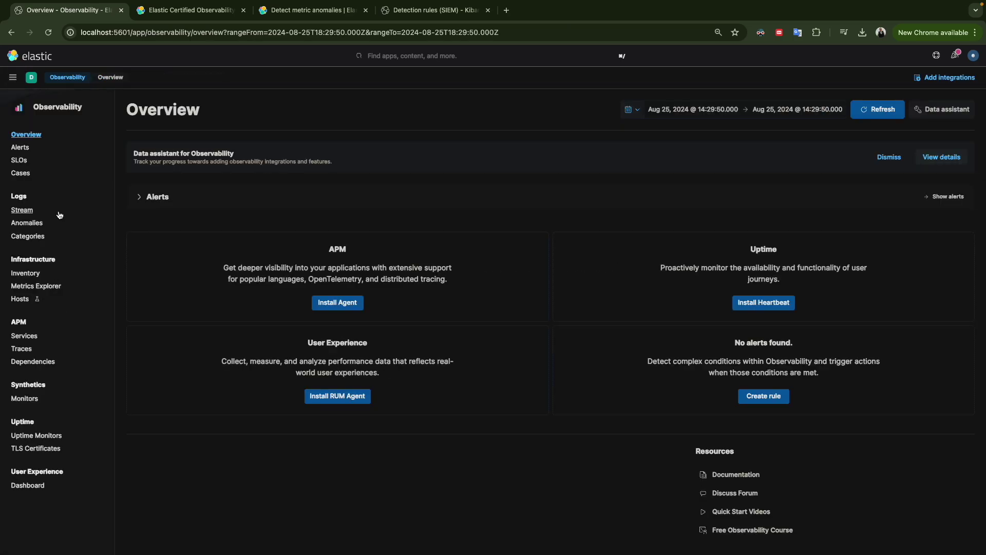
click(24, 273)
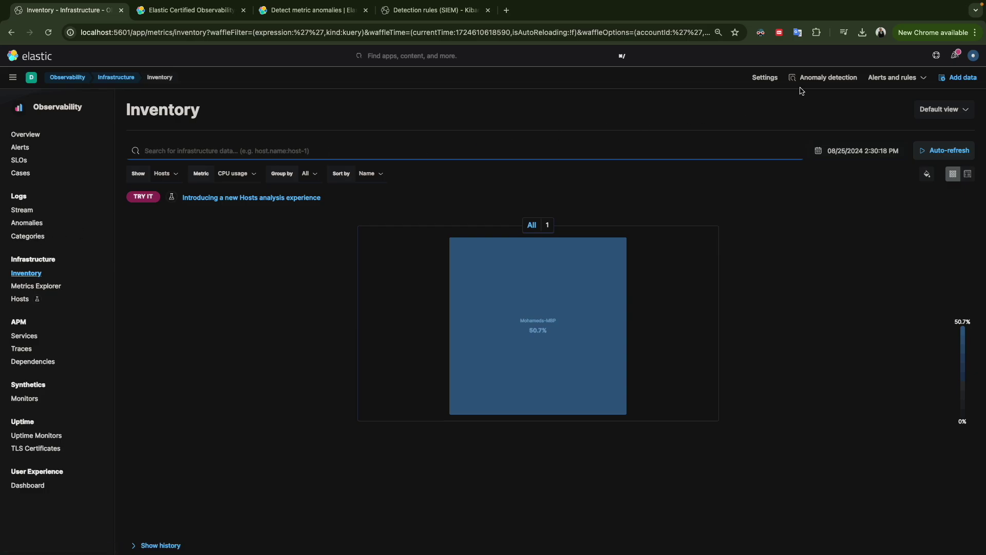
click(819, 80)
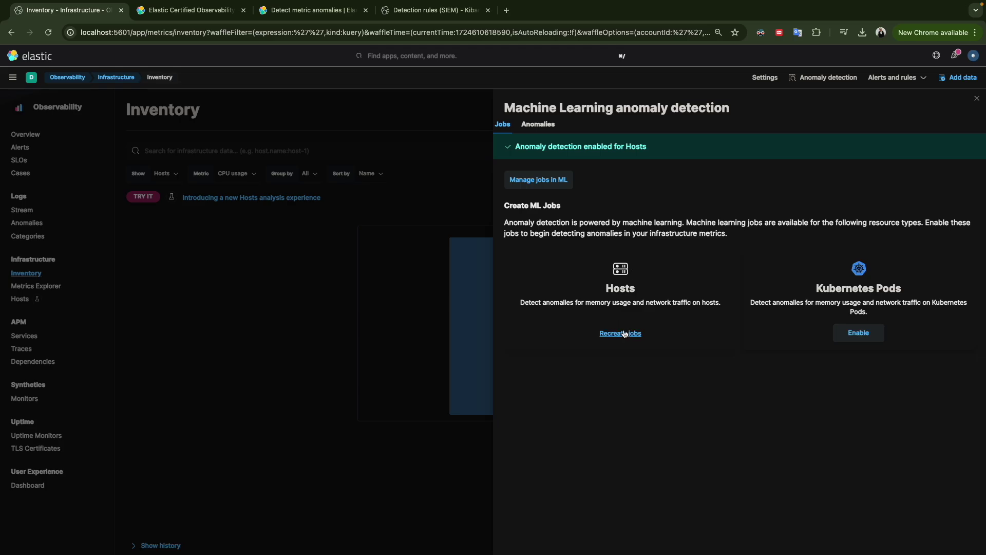
click(538, 125)
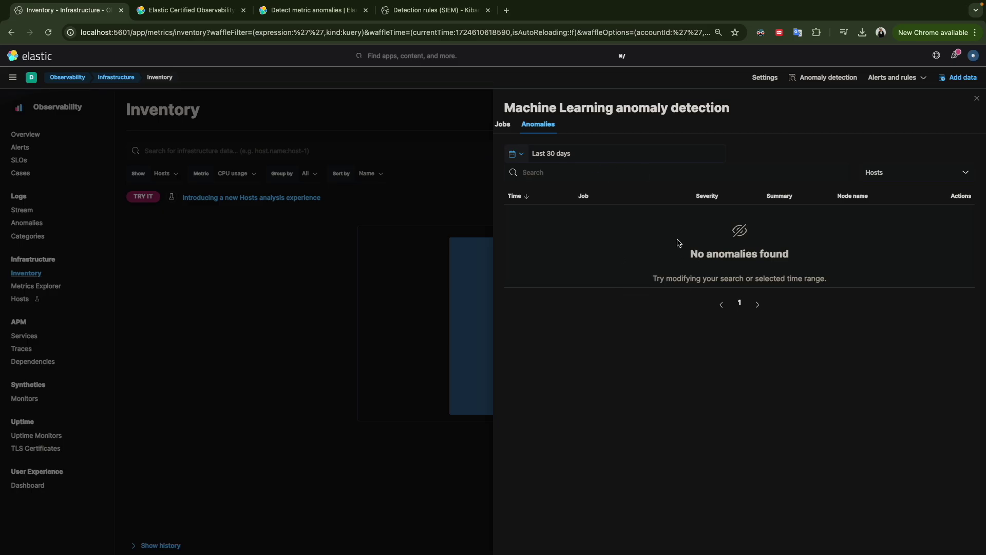
click(504, 124)
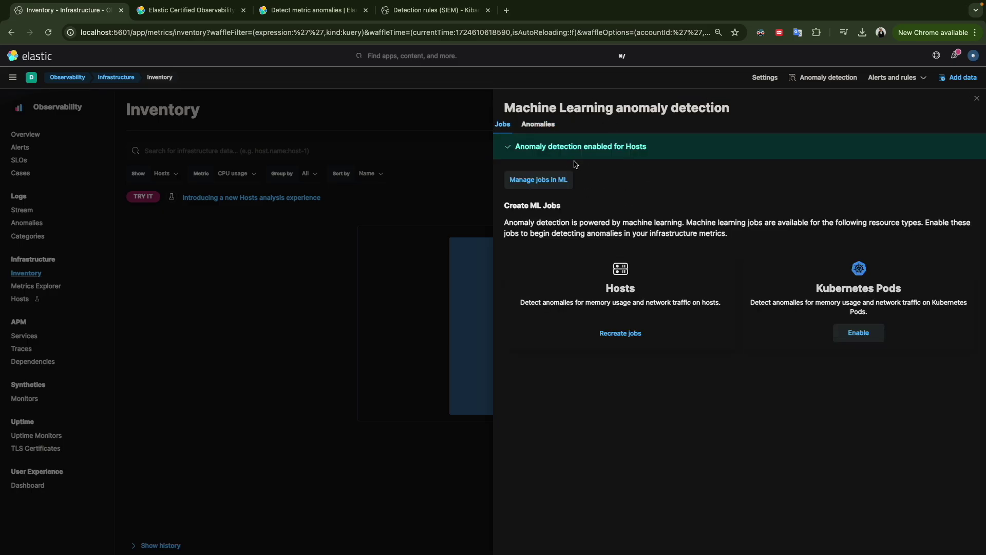
click(539, 179)
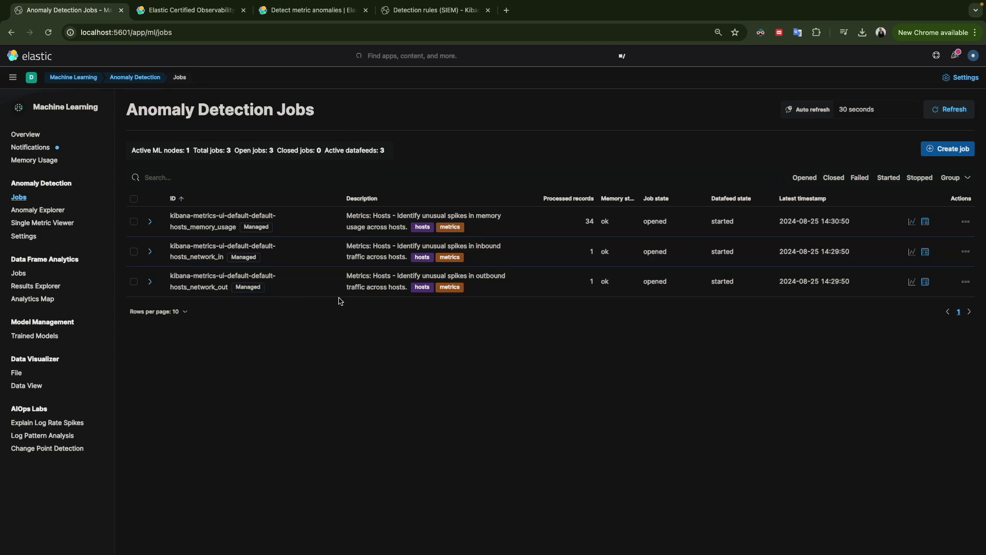
Review the Machine Learning overview and list the anomaly detection jobs belonging to the metrics group.
click(13, 77)
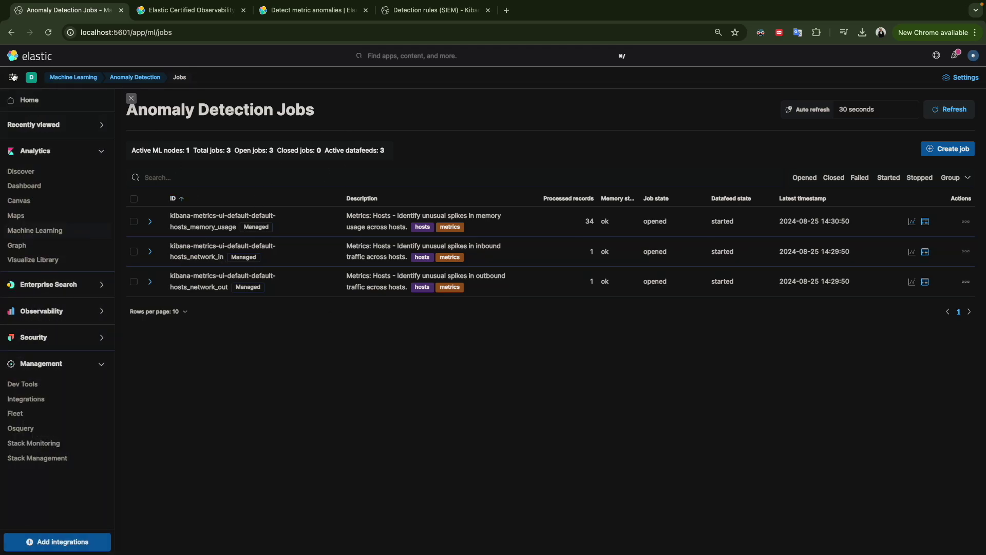
click(35, 230)
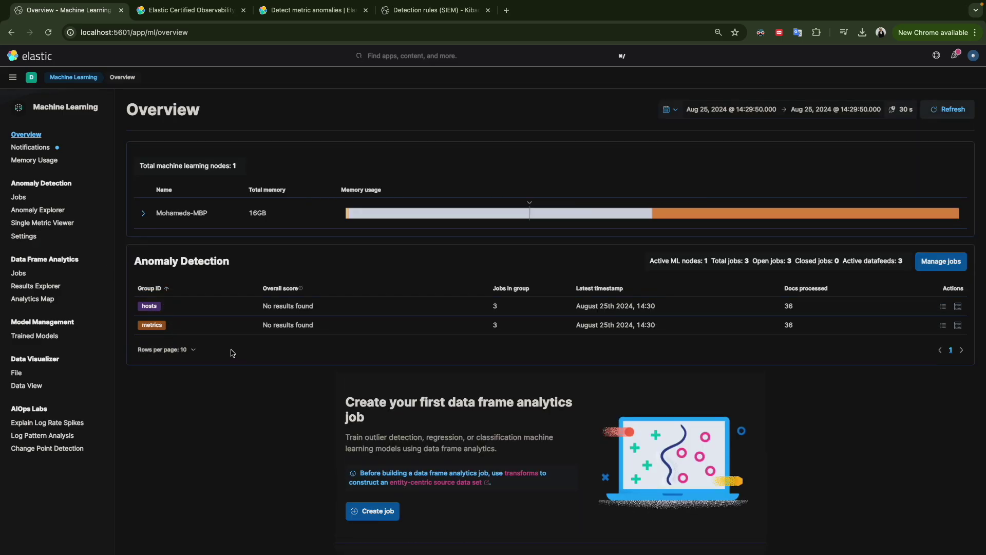
scroll(232, 352, down, 1)
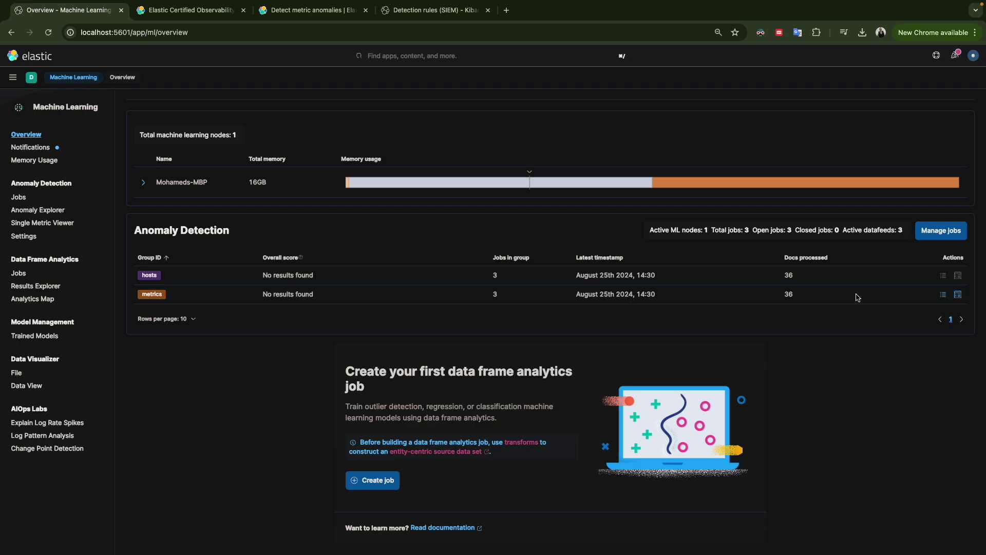
click(943, 294)
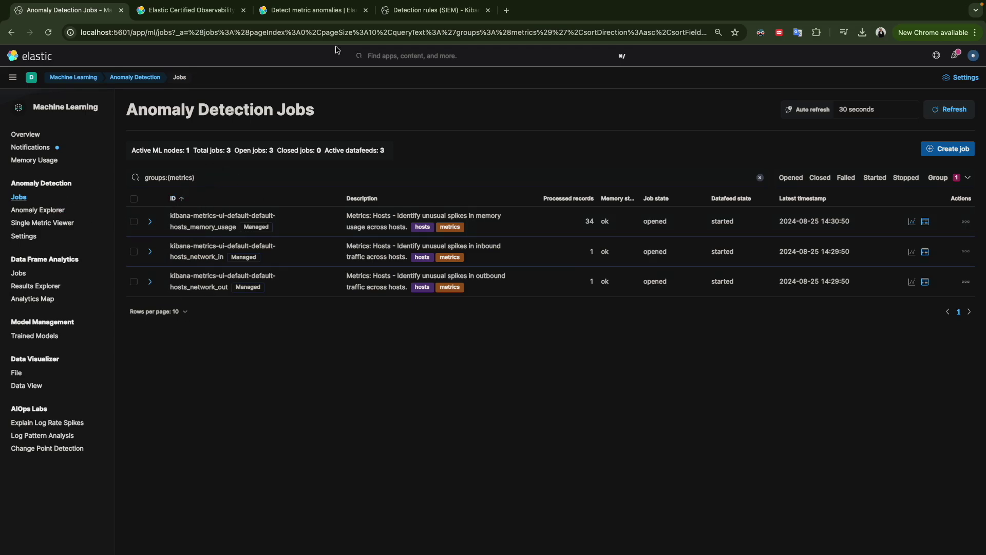
Switch to the Elastic demo environment, check anomaly detection in its Observability Infrastructure Inventory, and close the flyout.
click(426, 10)
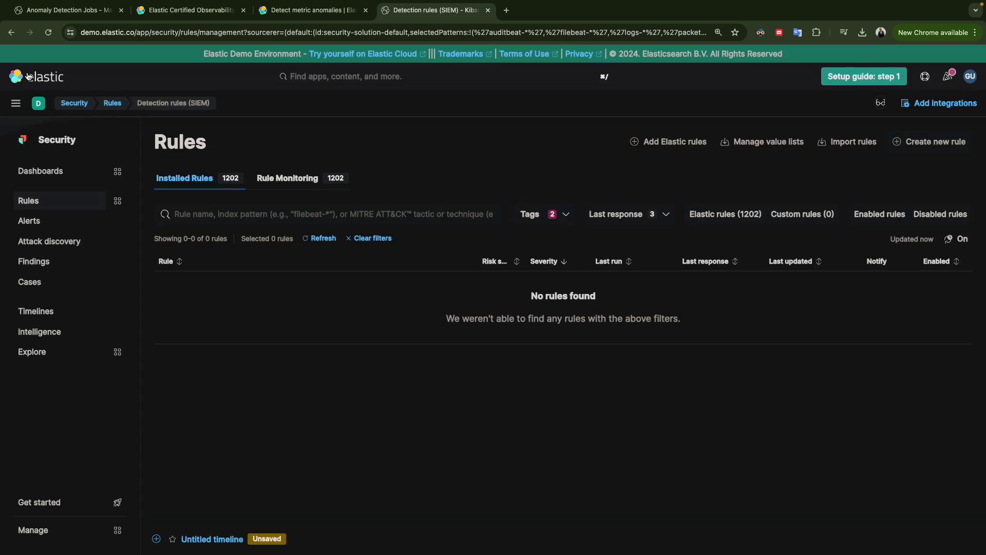
click(15, 103)
scroll(59, 359, down, 2)
scroll(59, 359, down, 4)
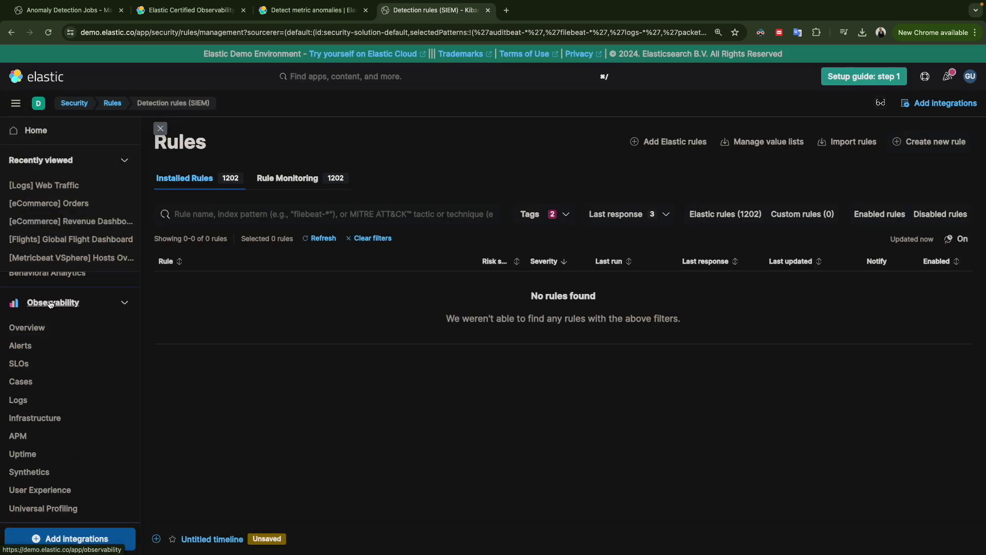
click(50, 303)
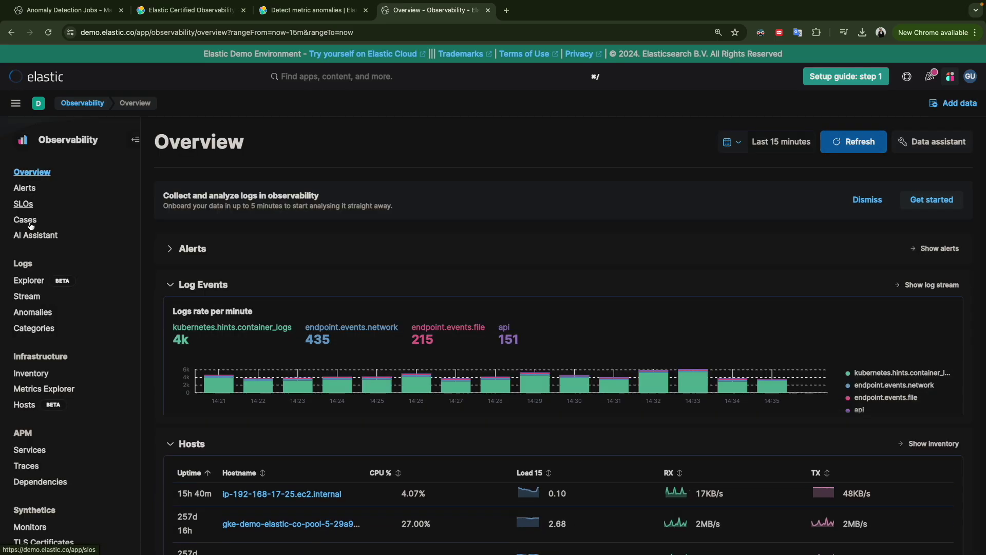
click(29, 374)
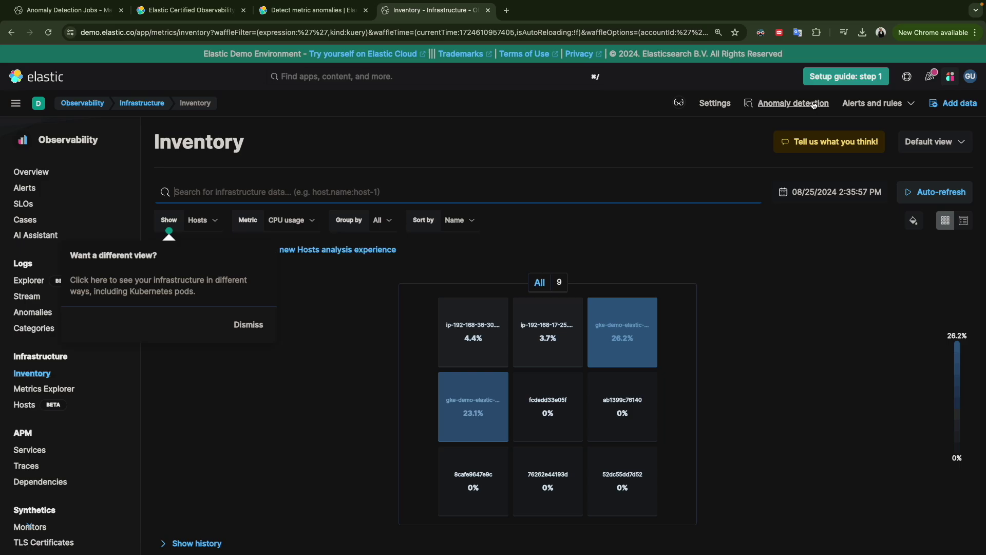
click(814, 105)
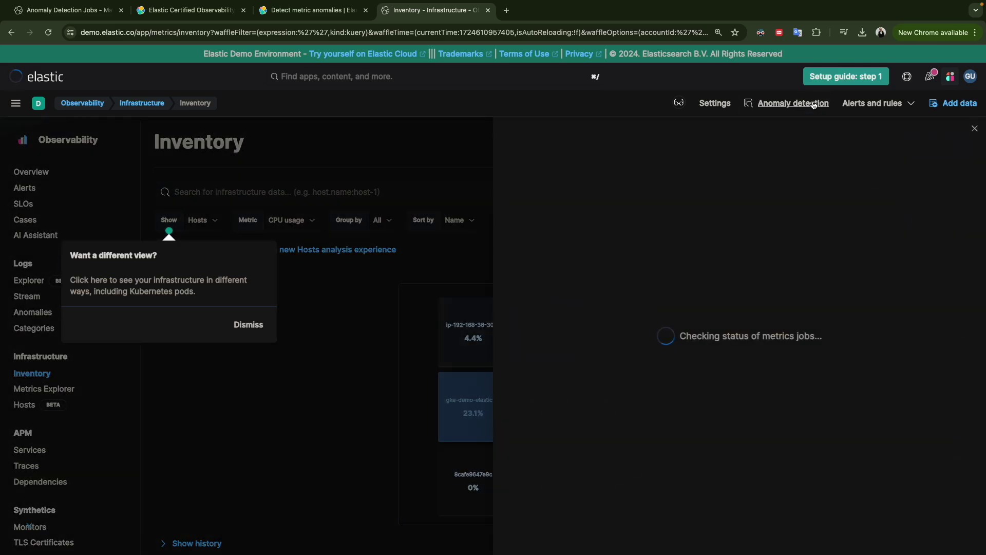
click(447, 278)
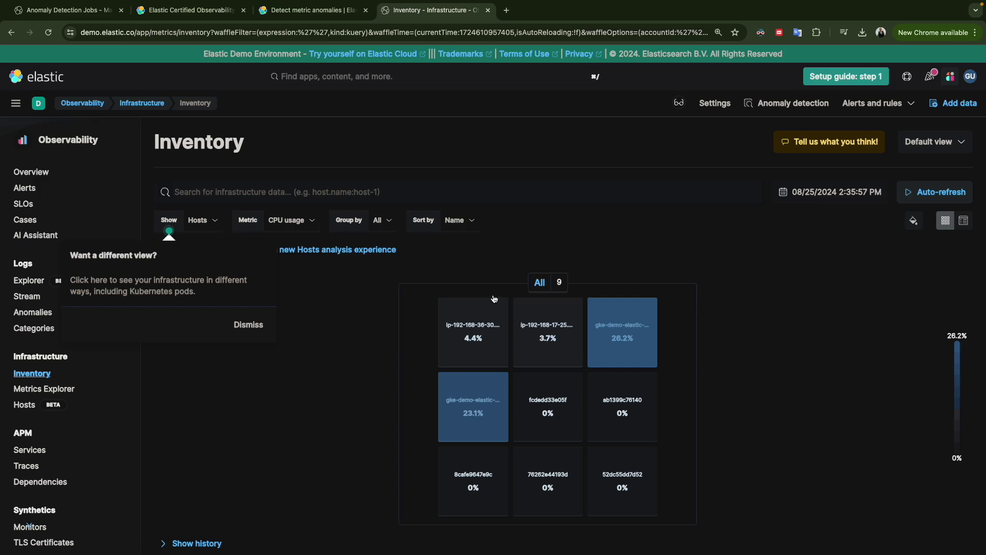
click(326, 396)
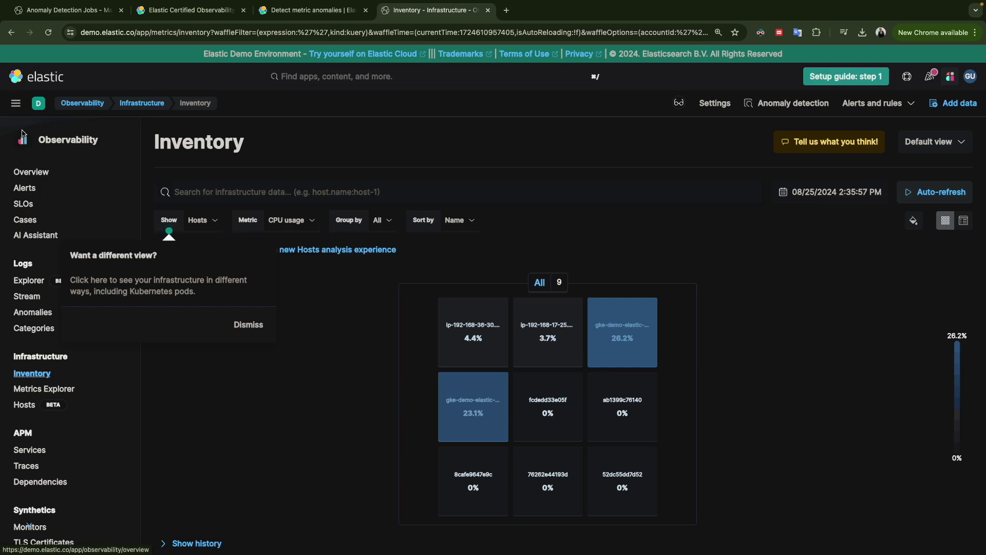
Go to the Machine Learning anomaly detection jobs list and filter the jobs by "mer".
click(15, 103)
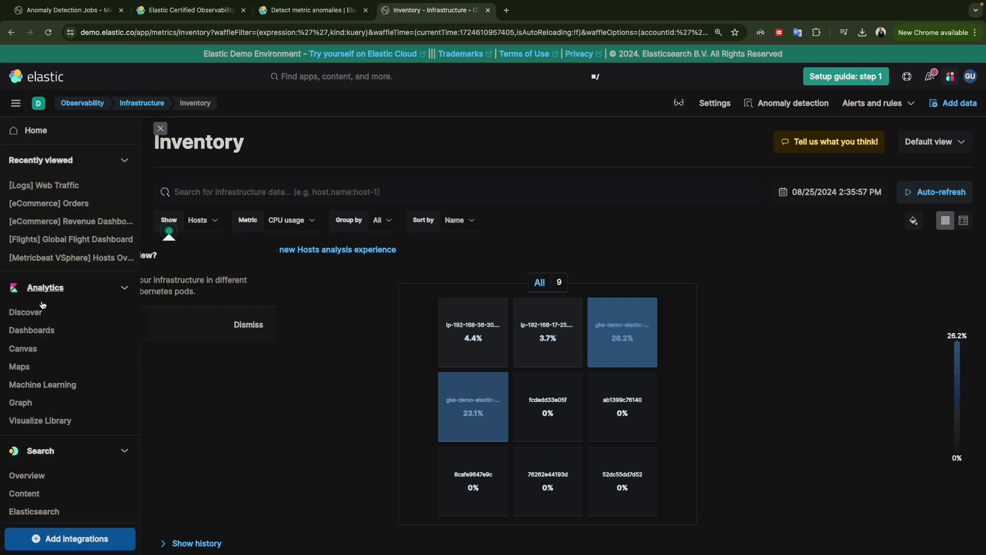
click(42, 384)
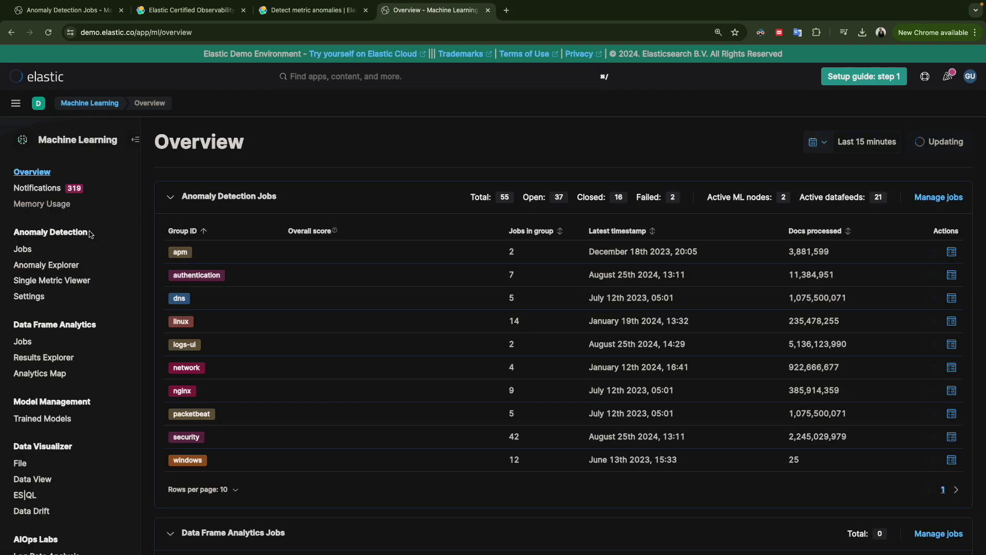
click(35, 252)
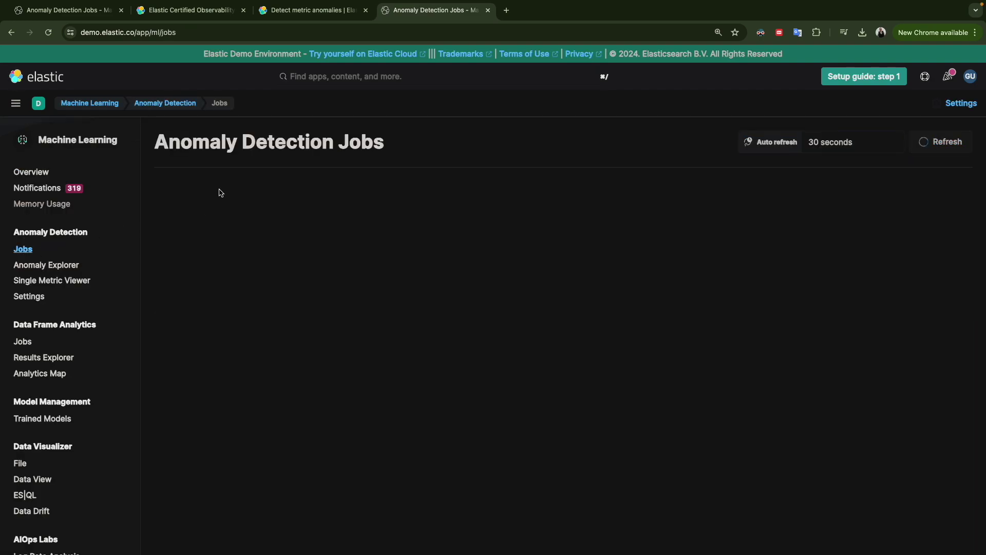
click(245, 226)
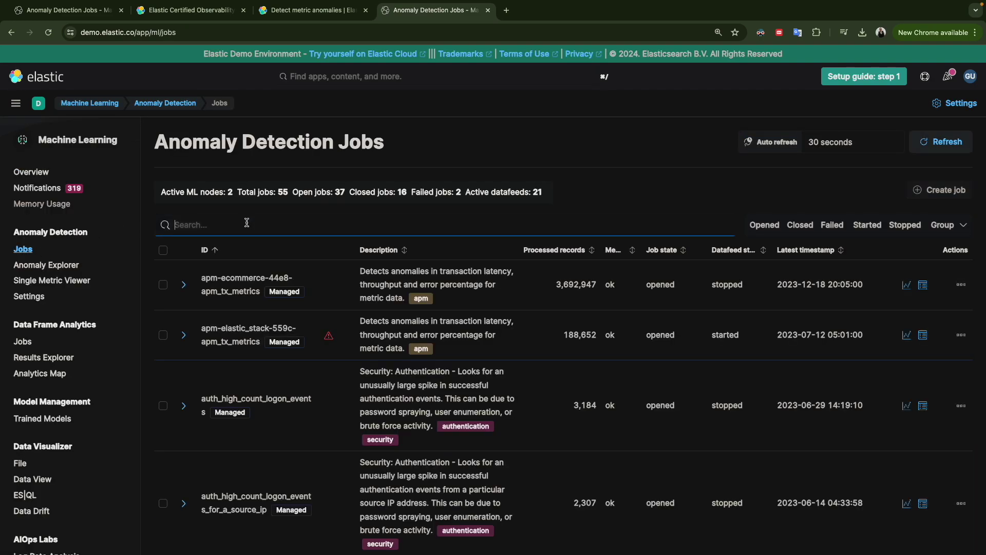
text(mertic)
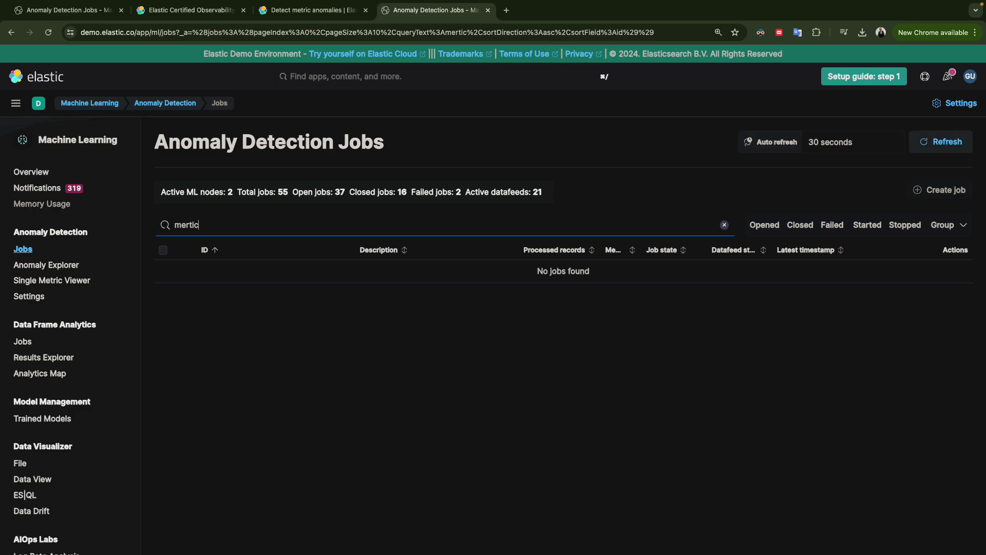
key(BackSpace)
key(BackSpace)
key(BackSpace)
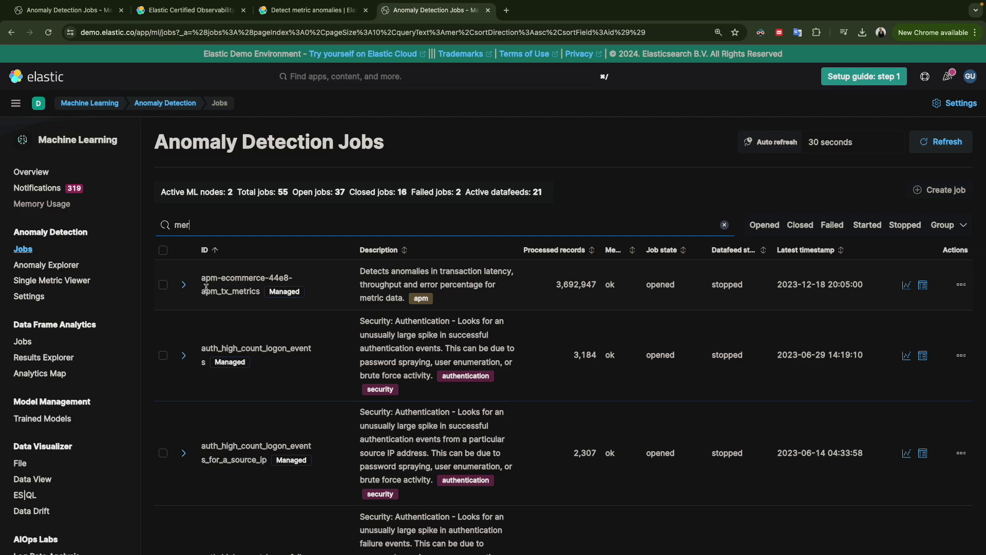
View the apm-ecommerce-44e8-apm_tx_metrics job in the Single Metric Viewer for service name advertService and transaction type request.
click(907, 286)
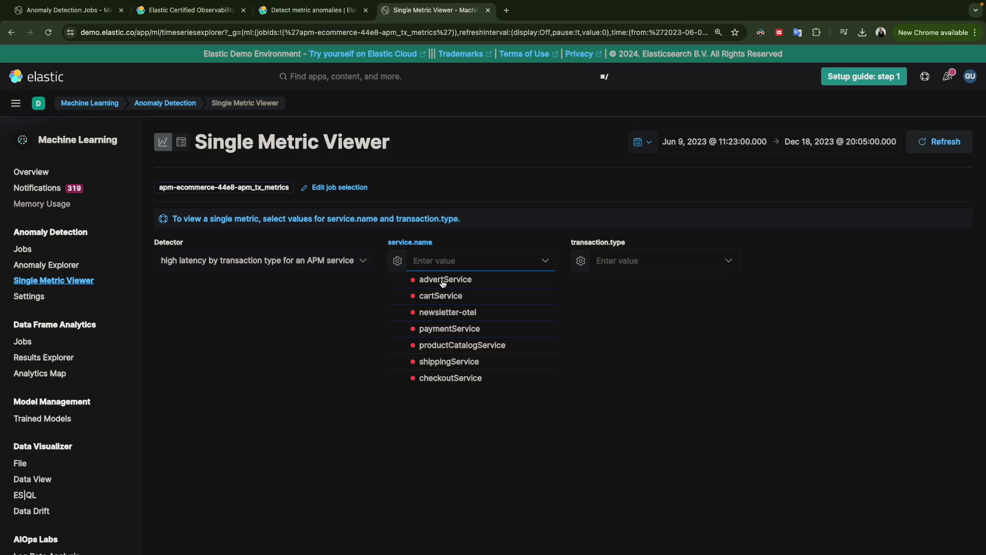
click(443, 280)
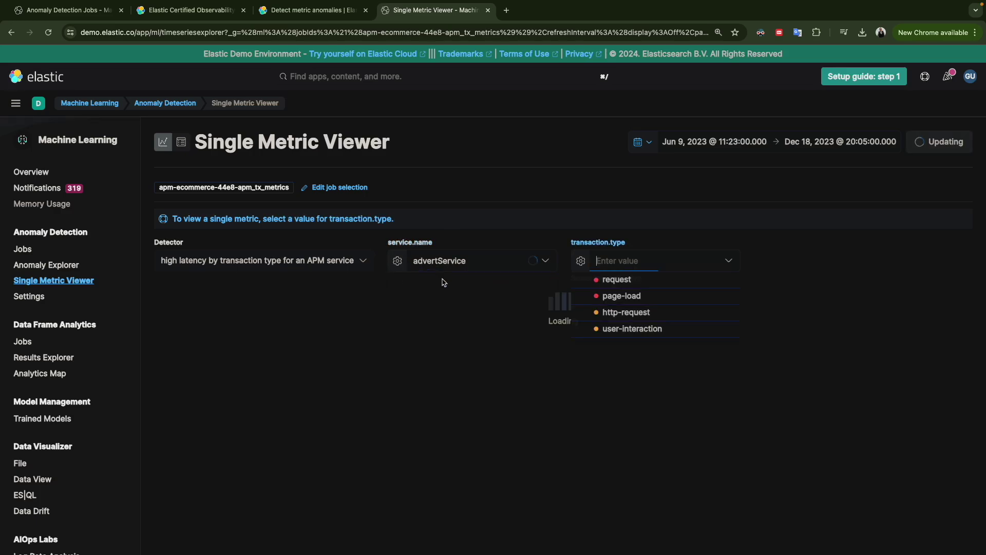
click(630, 280)
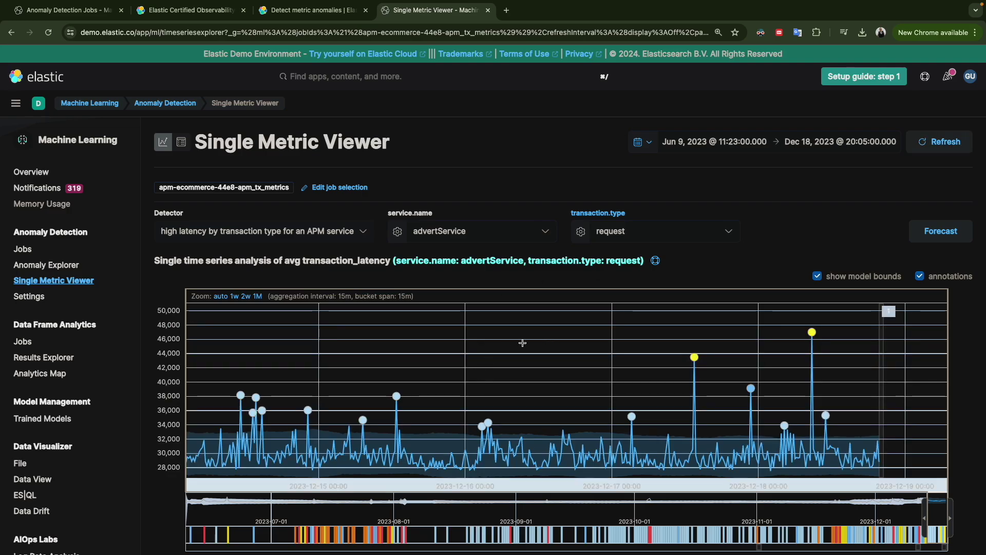
Examine the advertService transaction latency chart, its anomaly markers and swim lane, and the anomalies table beneath it.
scroll(725, 387, down, 5)
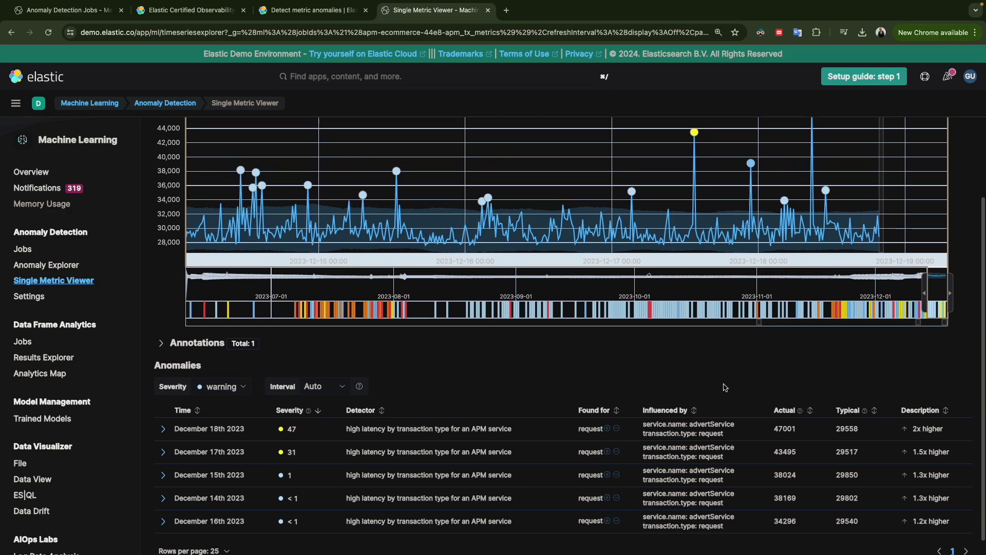
scroll(565, 319, up, 5)
scroll(389, 259, down, 2)
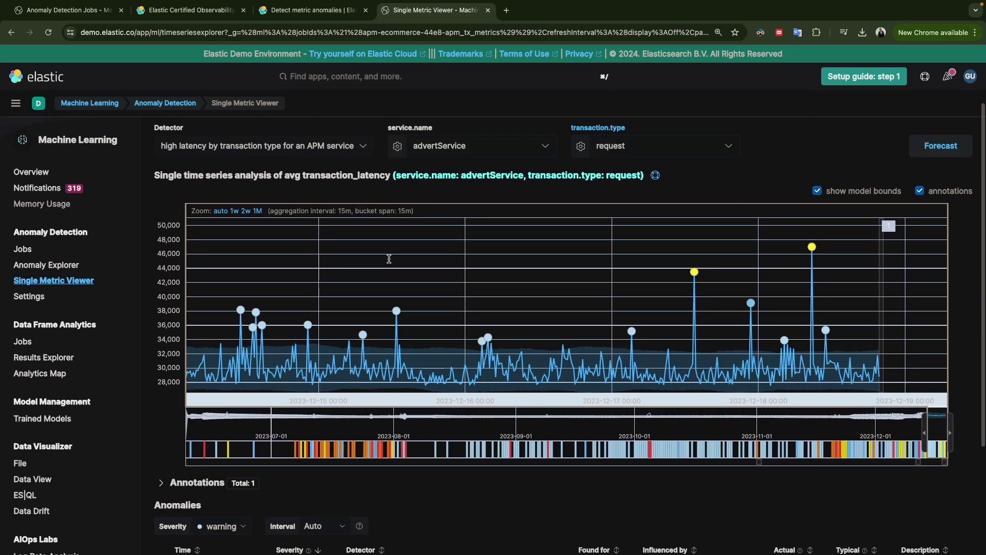
scroll(388, 259, down, 1)
scroll(778, 214, up, 3)
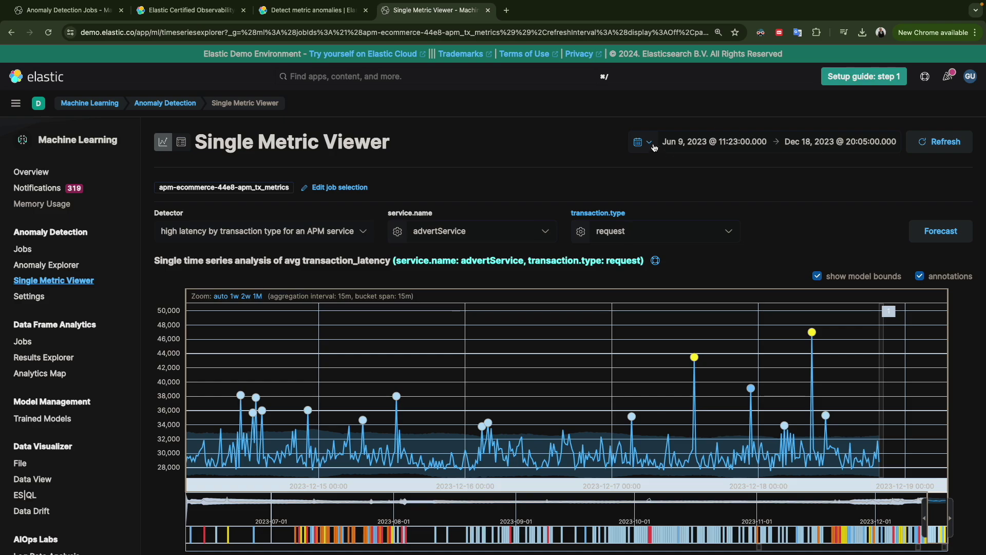
scroll(524, 368, down, 5)
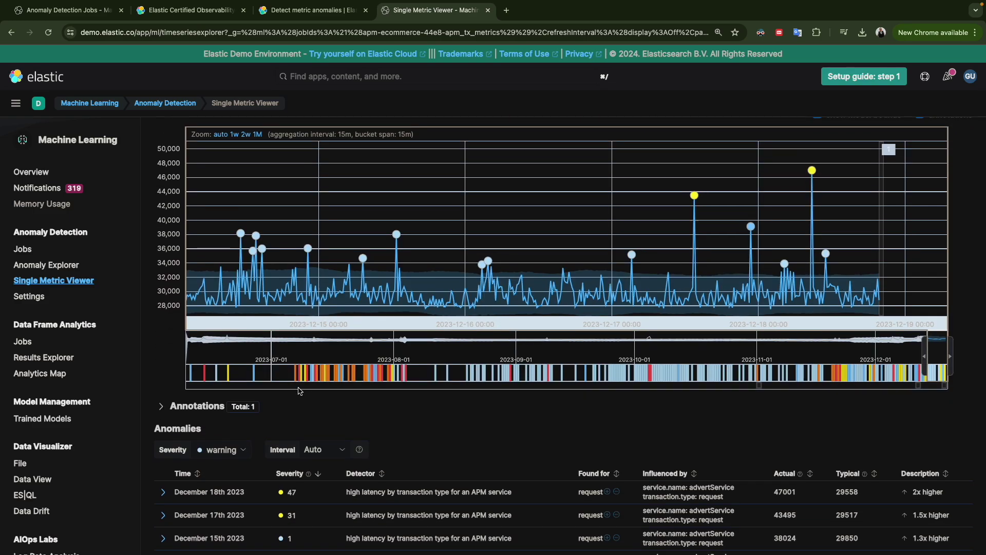
scroll(300, 391, down, 1)
Inspect the December 18th 2023 latency anomaly's detector, expanded details and influencers, and compare it with the chart.
mouse_move(287, 408)
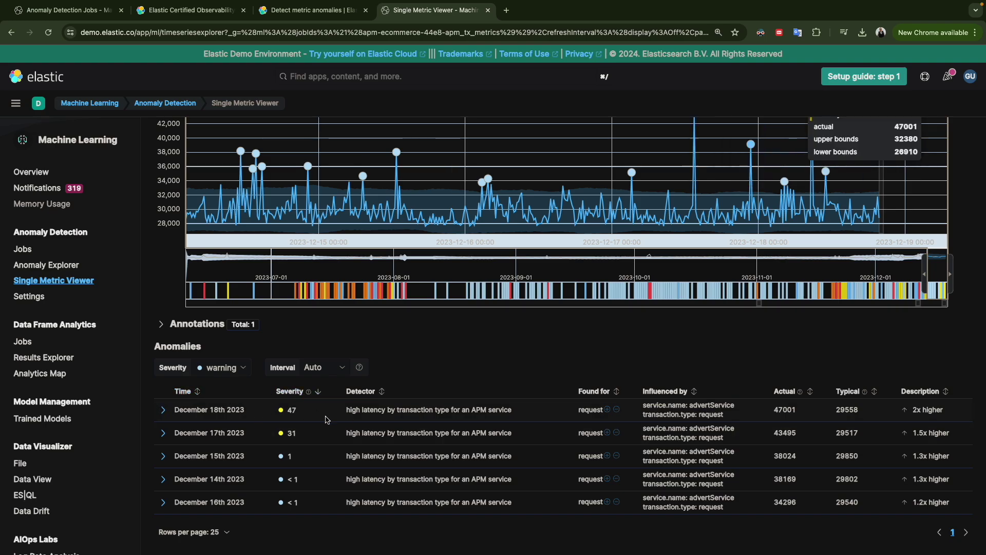
click(163, 411)
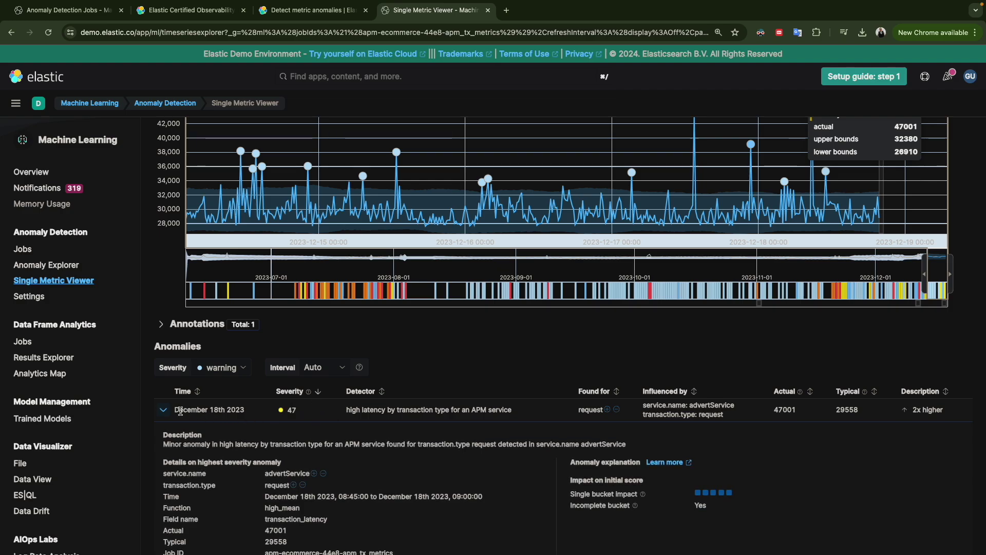
click(163, 410)
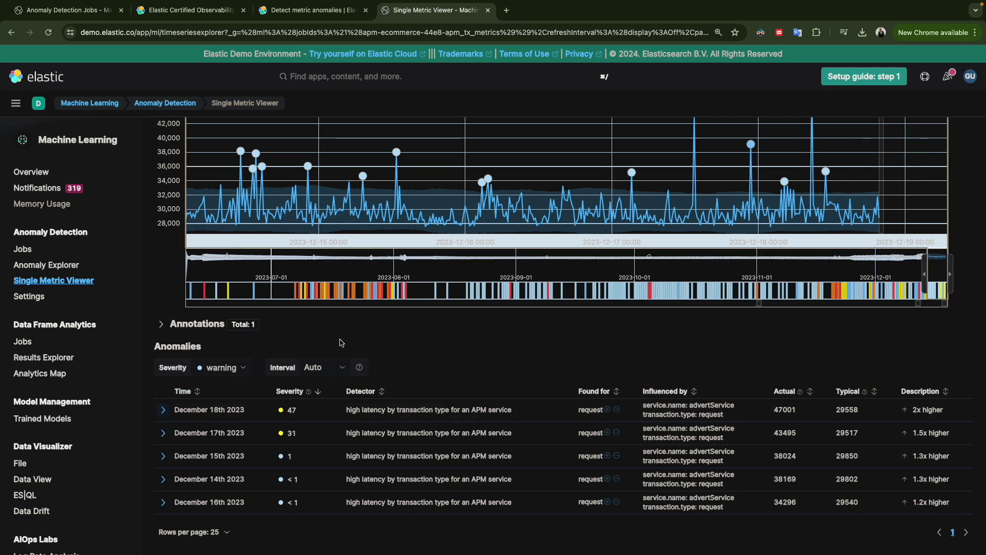
scroll(468, 299, up, 4)
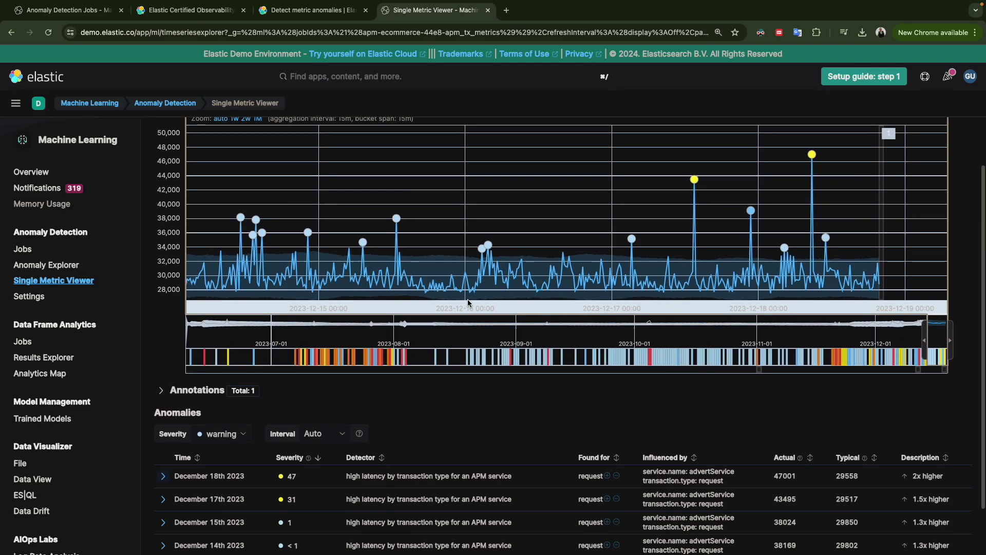
scroll(468, 300, down, 4)
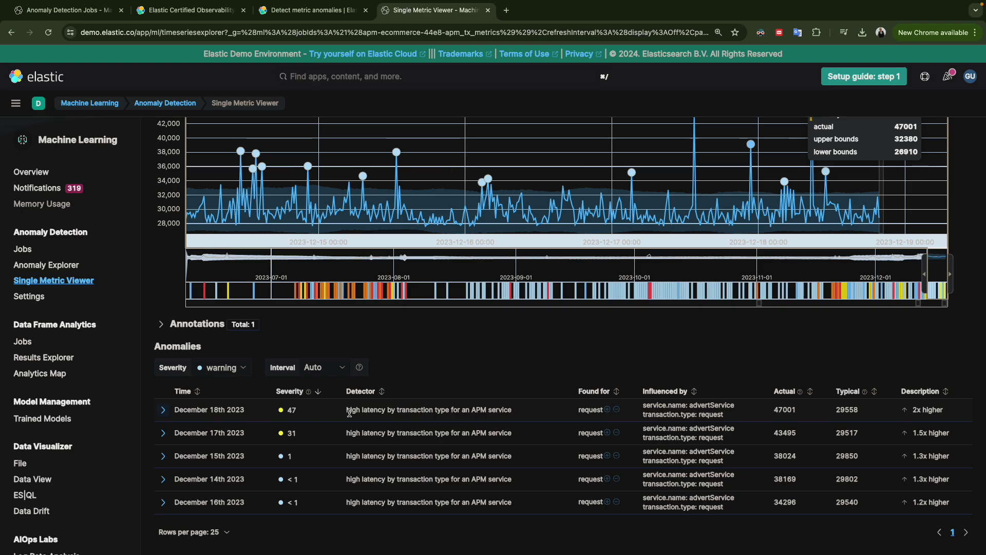
drag(348, 412, 510, 412)
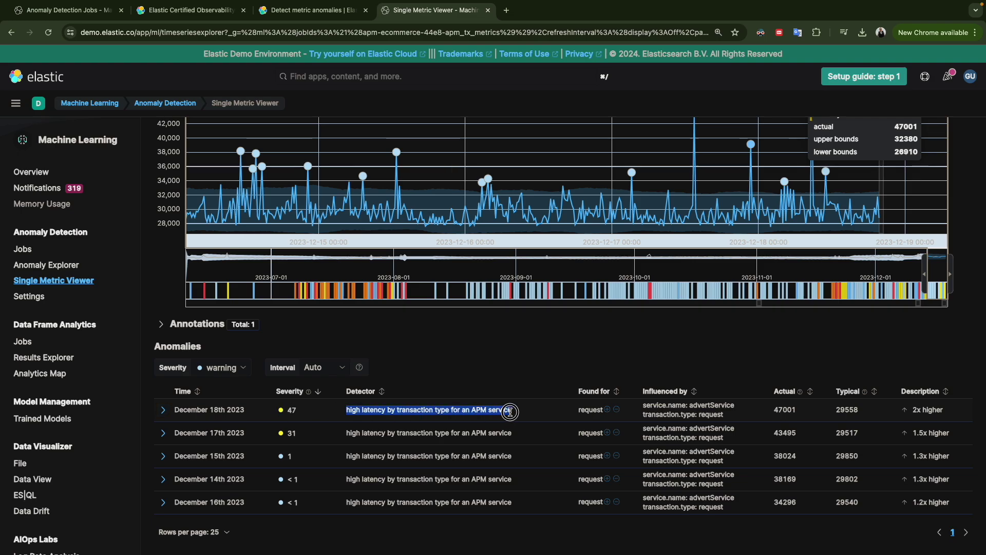
click(161, 411)
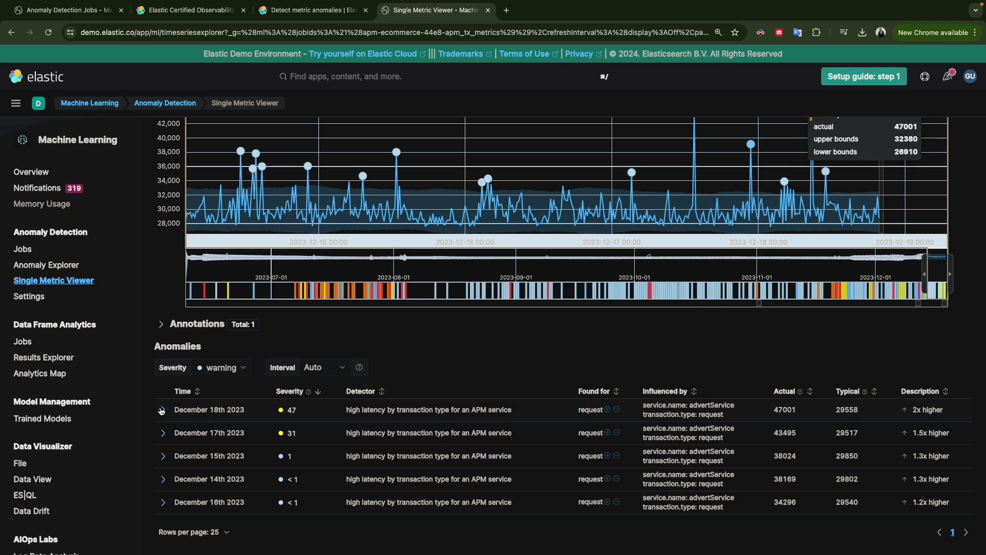
click(162, 411)
scroll(353, 413, down, 3)
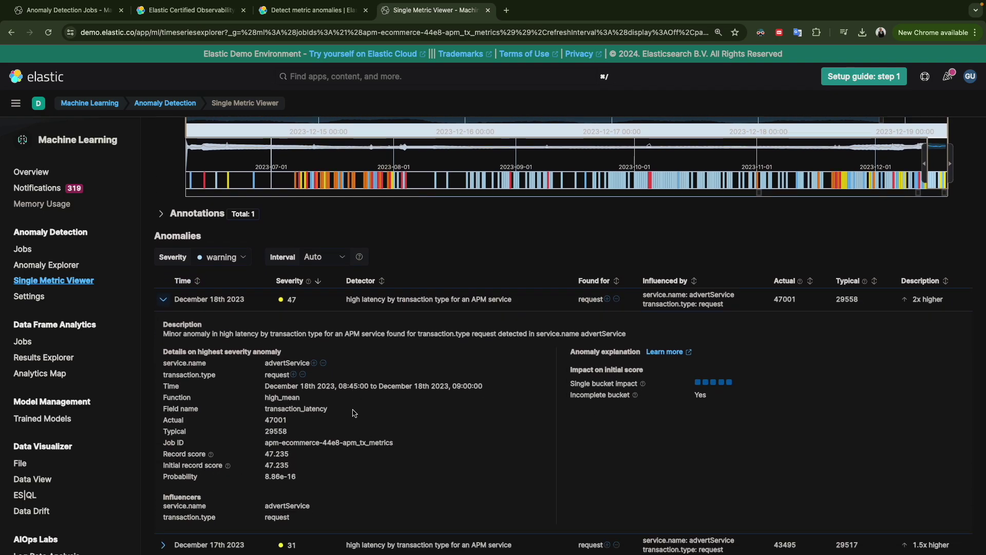
scroll(318, 445, down, 1)
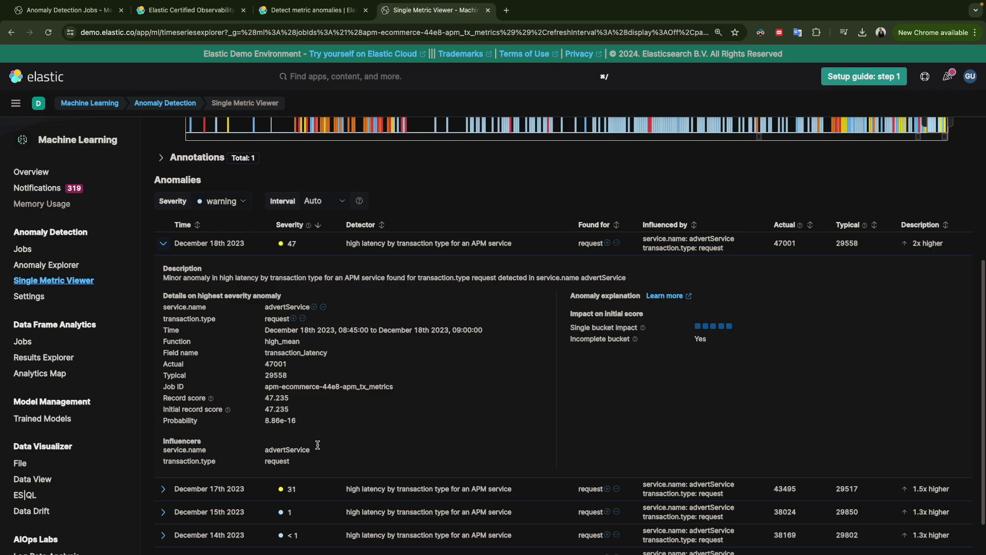
scroll(292, 407, up, 8)
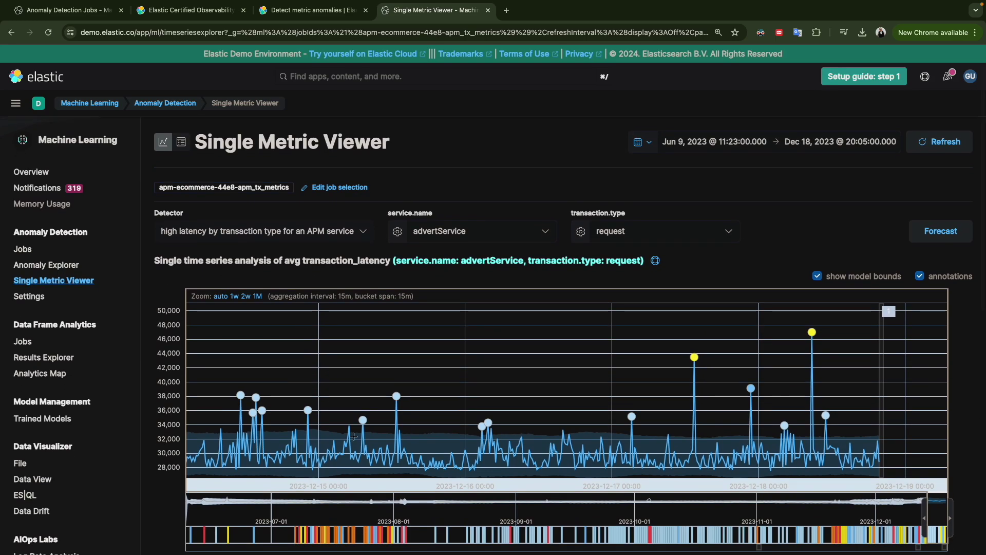
Switch to the Anomaly Explorer for the same job and raise the anomaly timeline's severity threshold to 84.
click(181, 143)
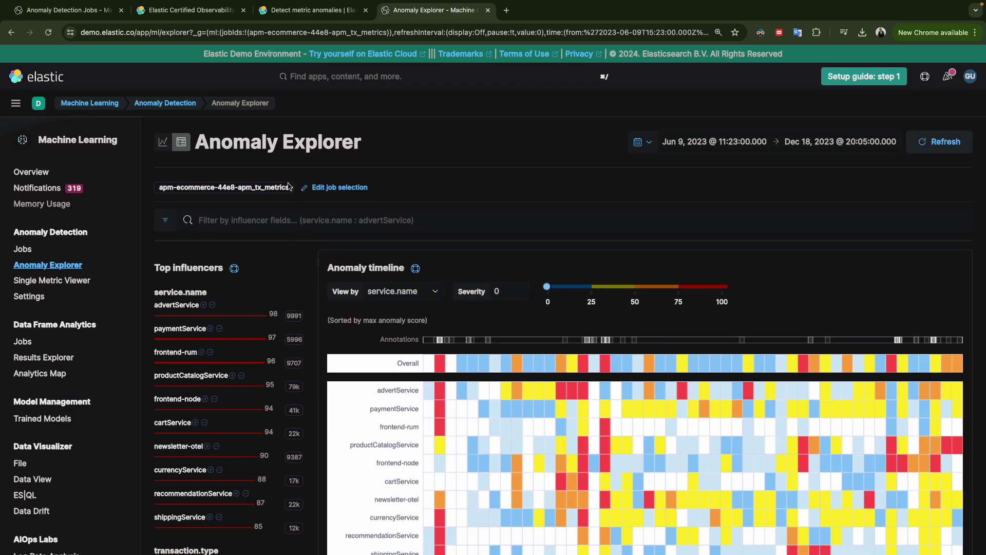
click(162, 142)
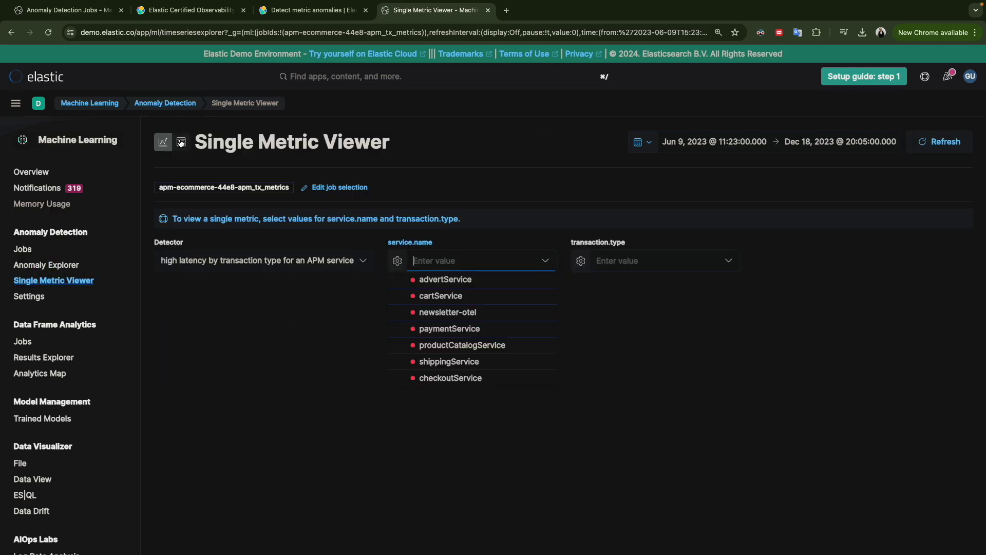
click(180, 143)
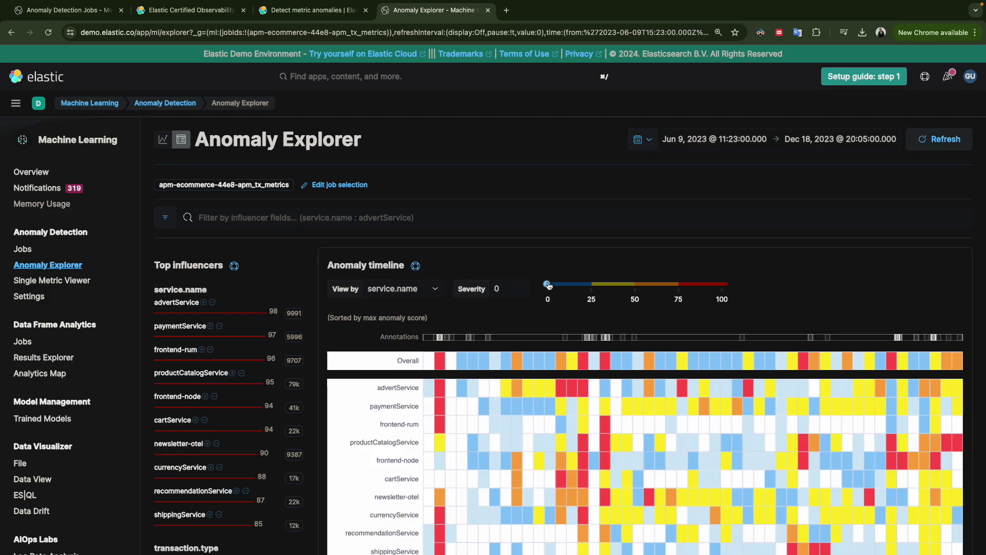
drag(548, 286, 695, 283)
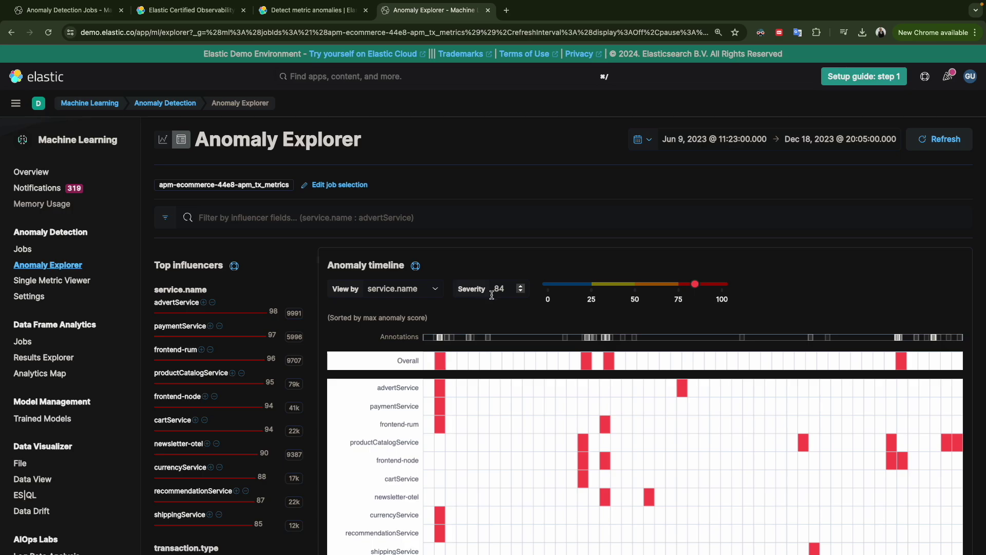
Examine the anomaly timeline and the top influencers by service name and transaction type, including advertService's anomaly scores.
scroll(494, 309, down, 2)
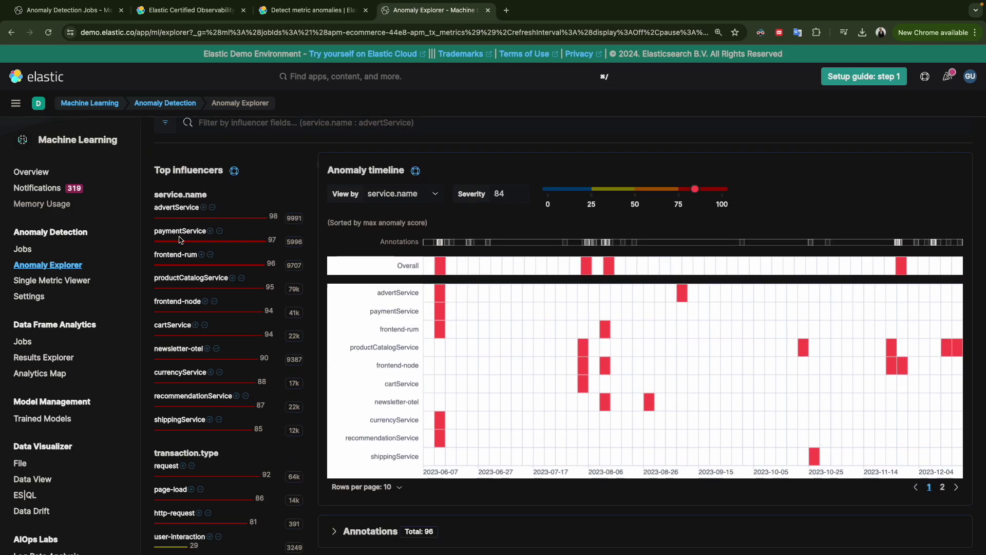
scroll(198, 177, up, 1)
scroll(192, 215, down, 1)
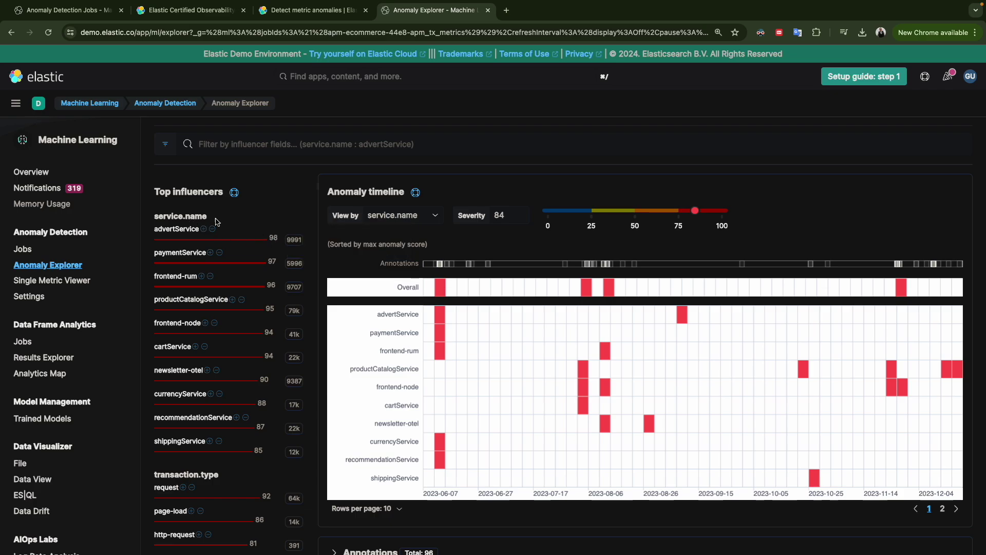
scroll(223, 237, up, 3)
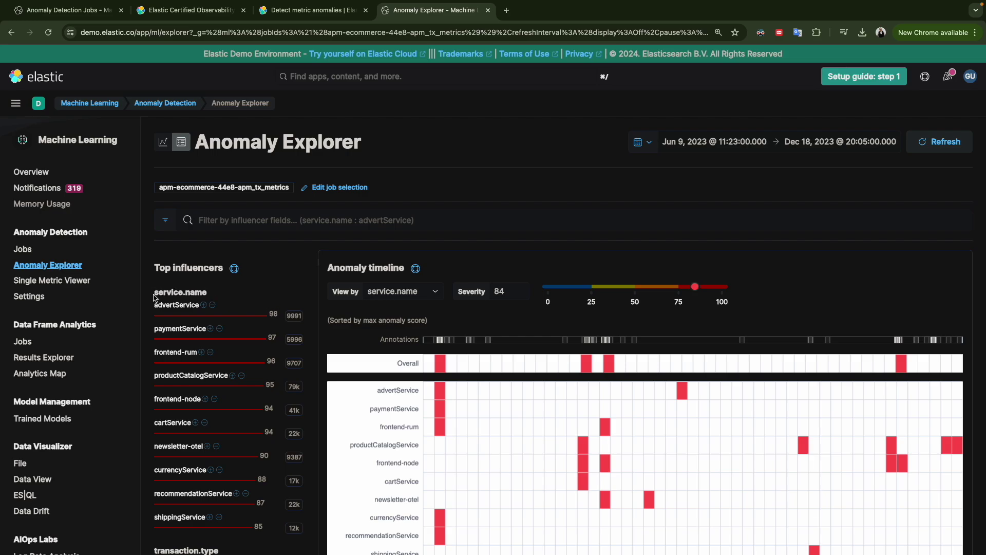
drag(154, 297, 209, 302)
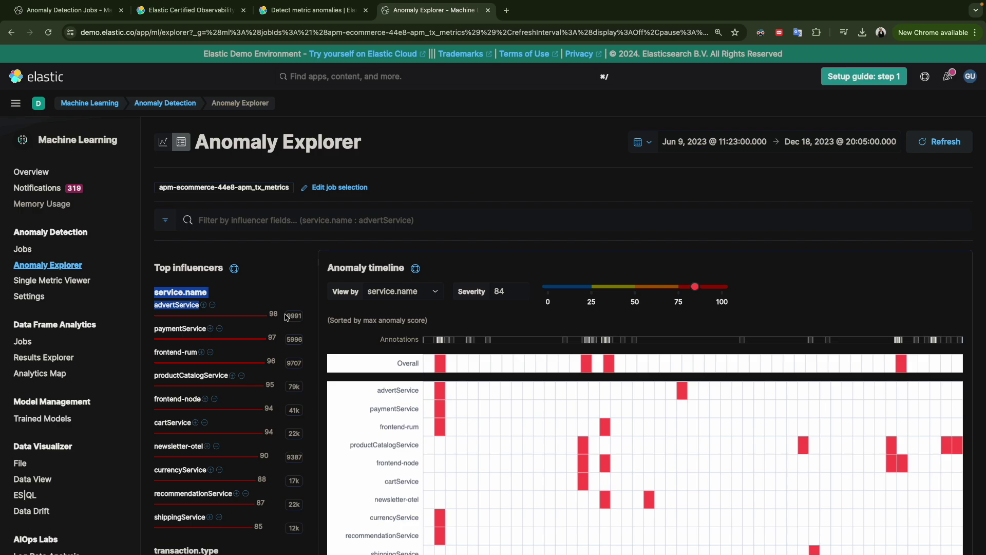
scroll(290, 308, down, 1)
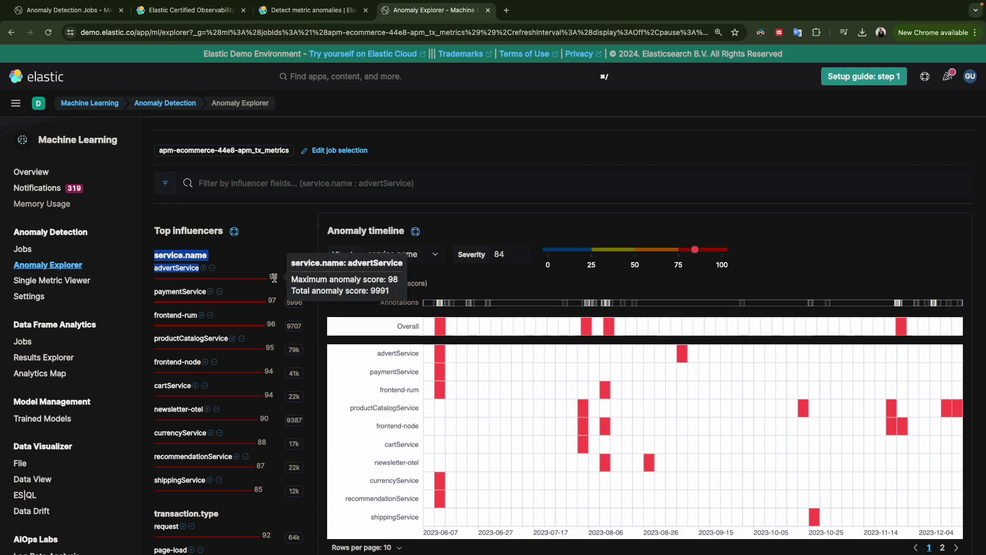
Inspect the details of the July 26th 2023 cartService anomaly in the anomalies table and collapse them again.
scroll(308, 318, down, 9)
scroll(321, 345, up, 2)
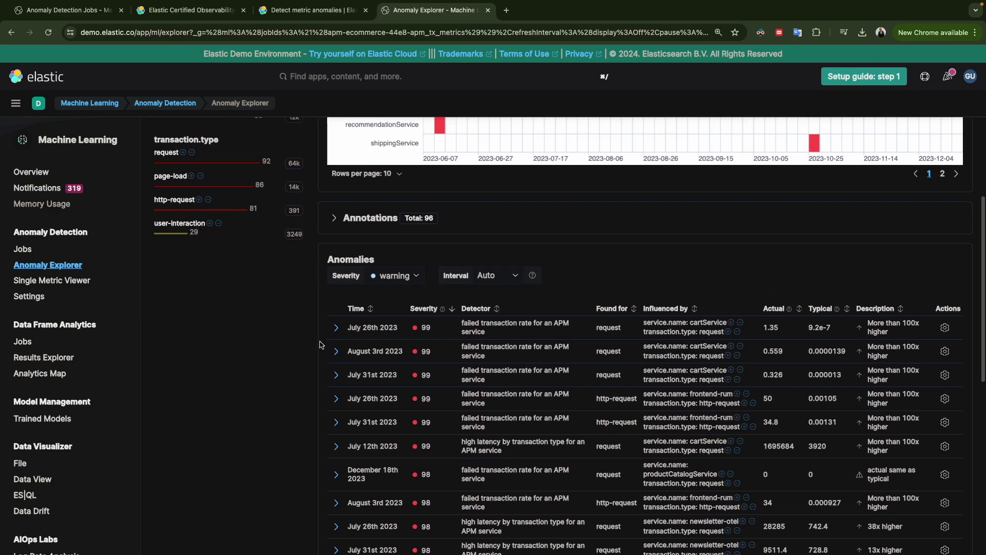
click(337, 327)
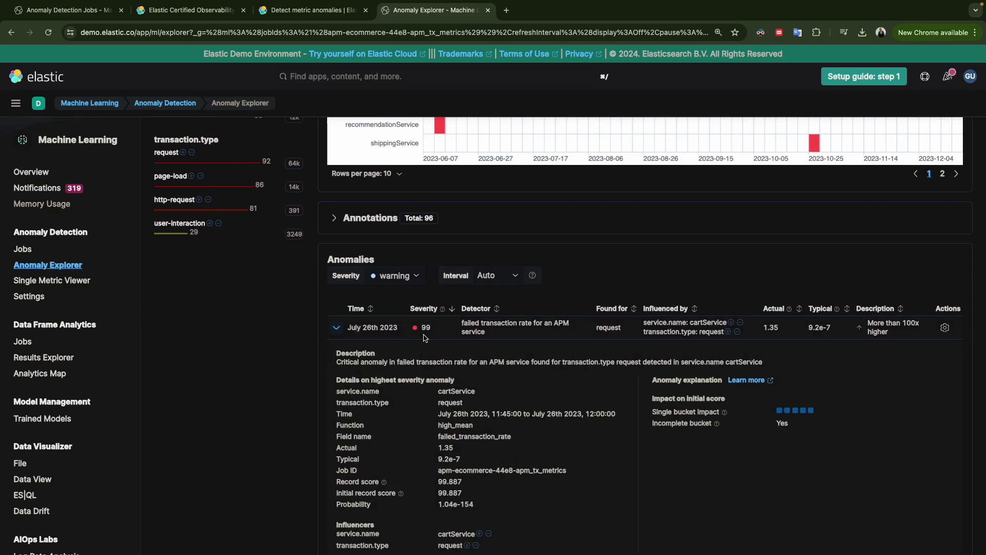
click(337, 328)
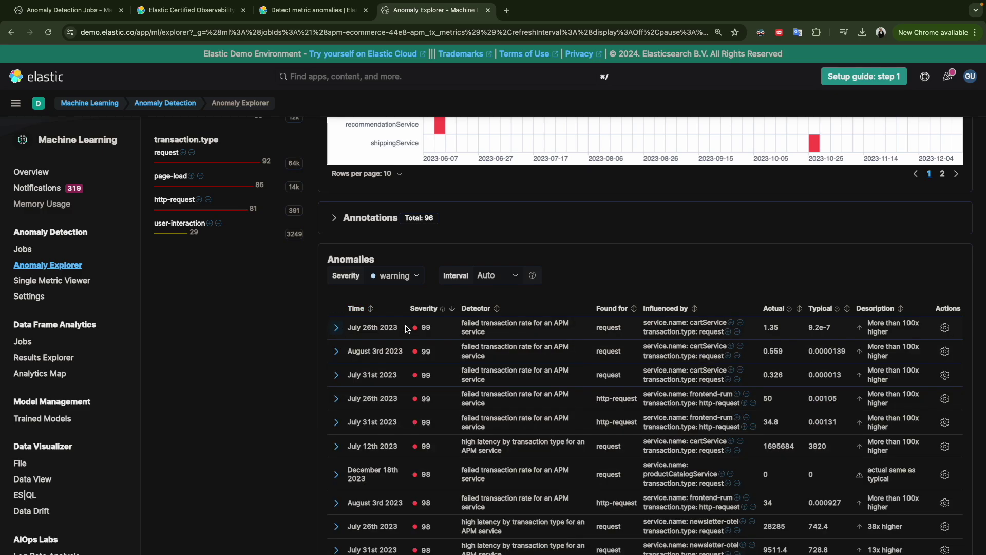
Filter the anomalies table to critical severity (score 75 and above) and look through the first page of results.
click(415, 278)
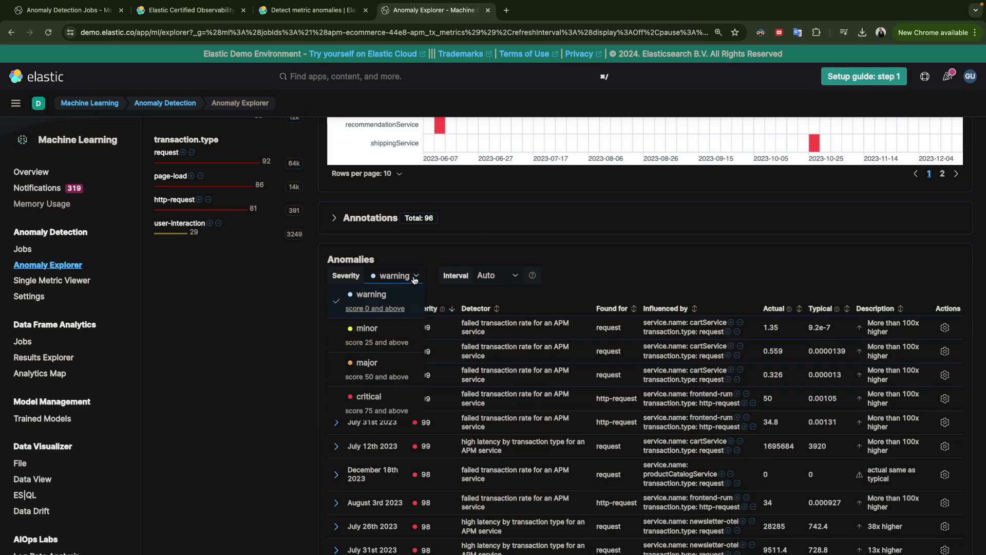
click(370, 399)
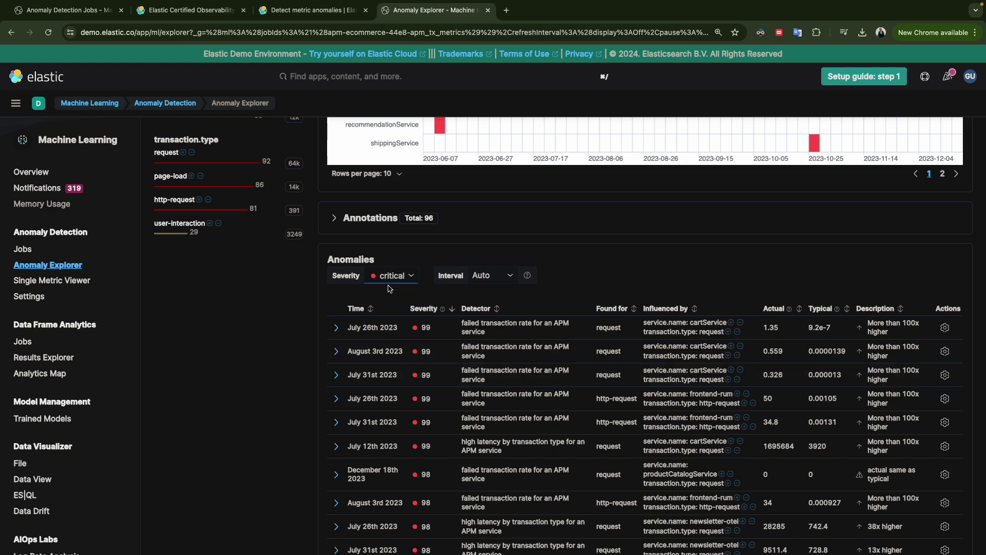
scroll(389, 289, down, 10)
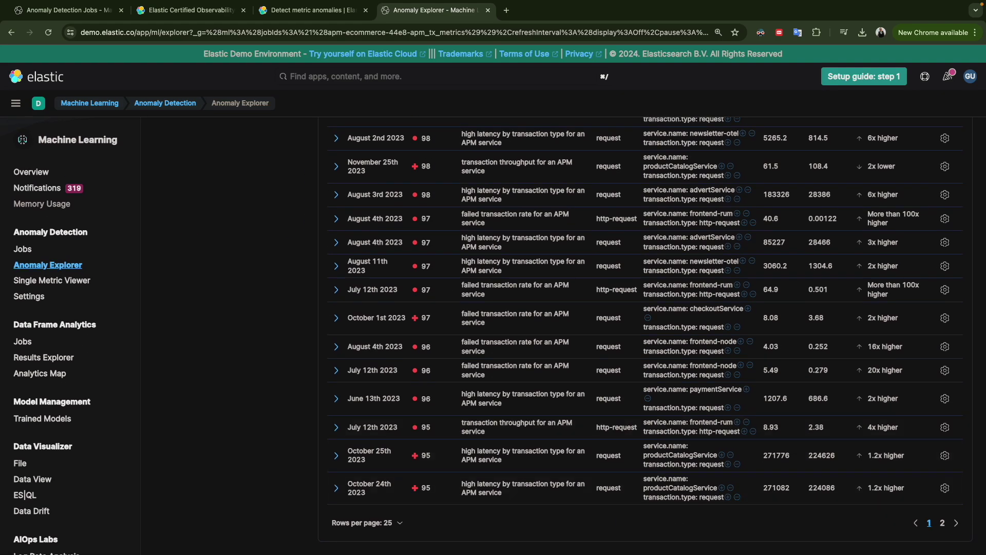
Open the second page of the anomalies table and review its critical anomalies together with the anomaly timeline and top influencers.
click(956, 522)
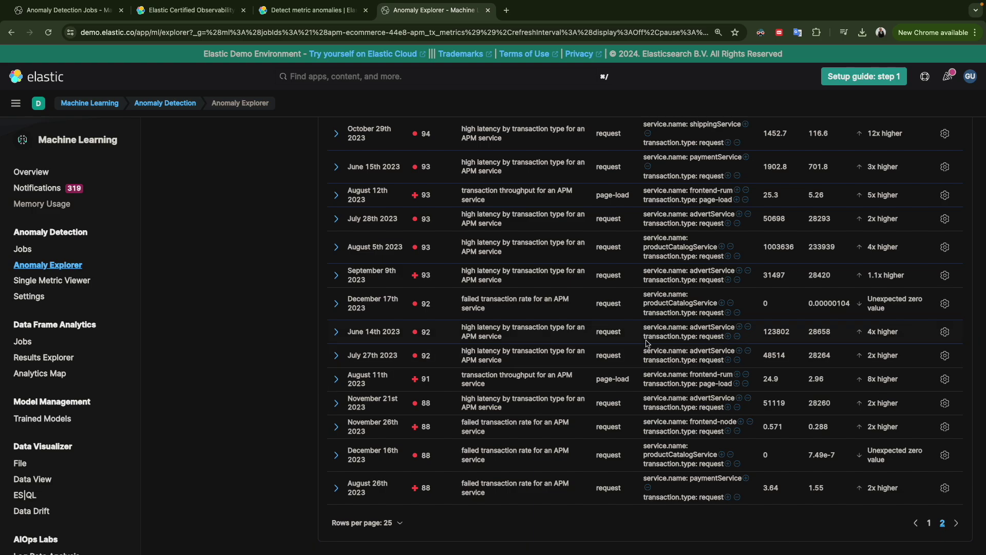
scroll(495, 265, up, 10)
scroll(496, 265, up, 5)
scroll(438, 286, down, 4)
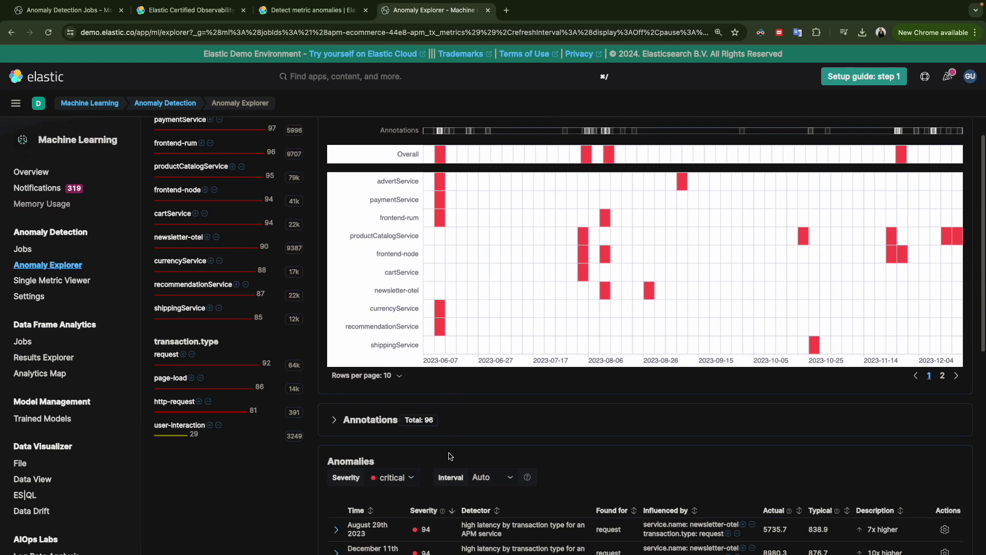
scroll(450, 457, down, 2)
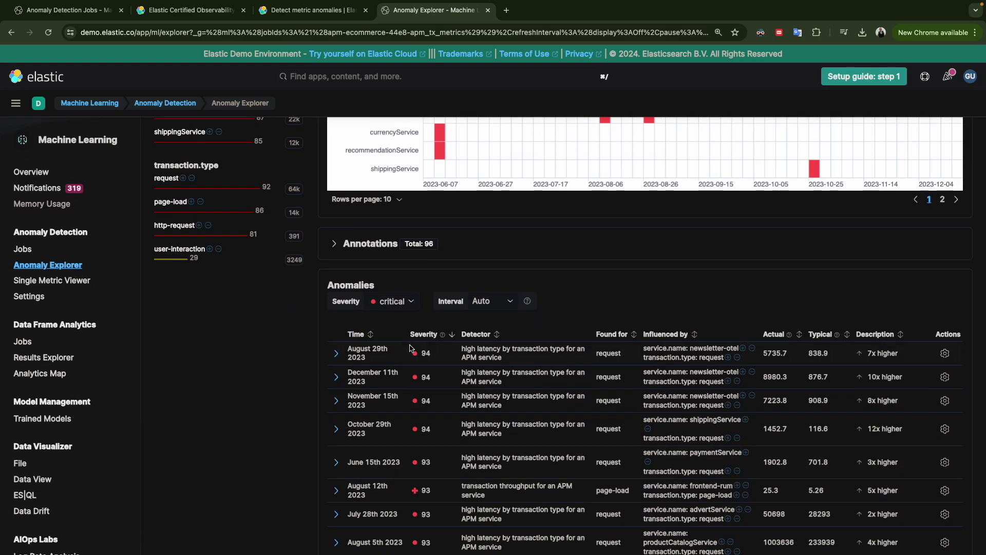
scroll(411, 348, up, 8)
scroll(411, 348, down, 1)
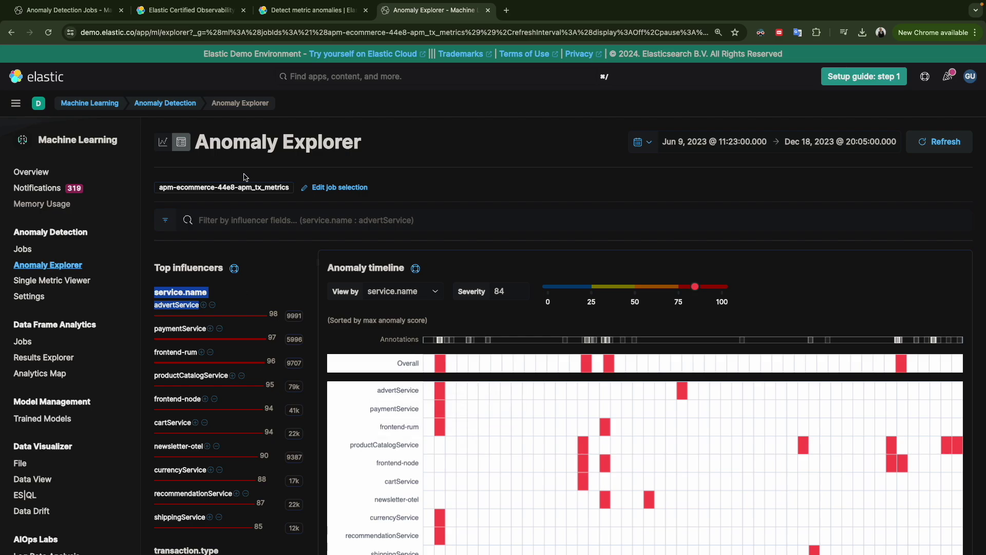